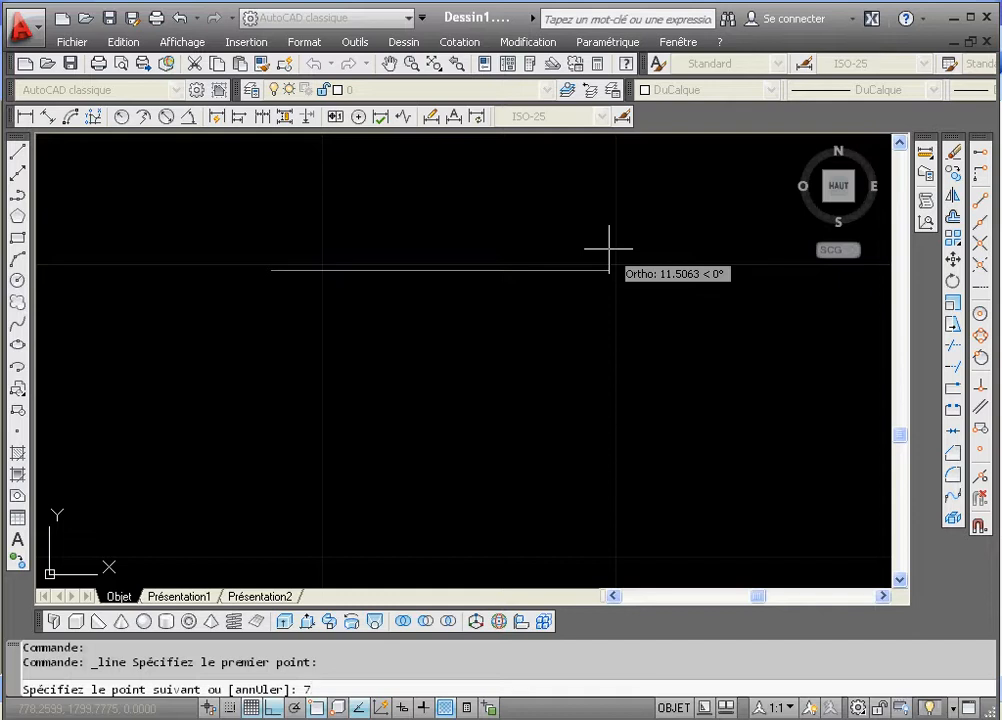
# Draw a closed rectangle with the Line command: 7 units to the right, 4 down, 7 to the left, and back to the start.
pyautogui.press('Return')
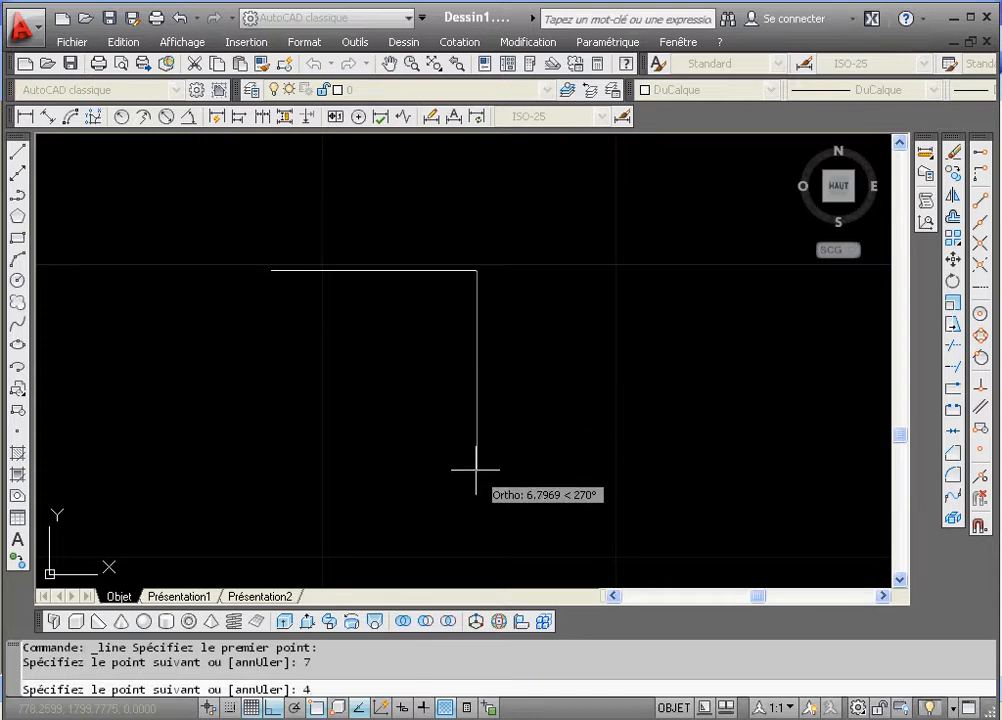
pyautogui.press('Return')
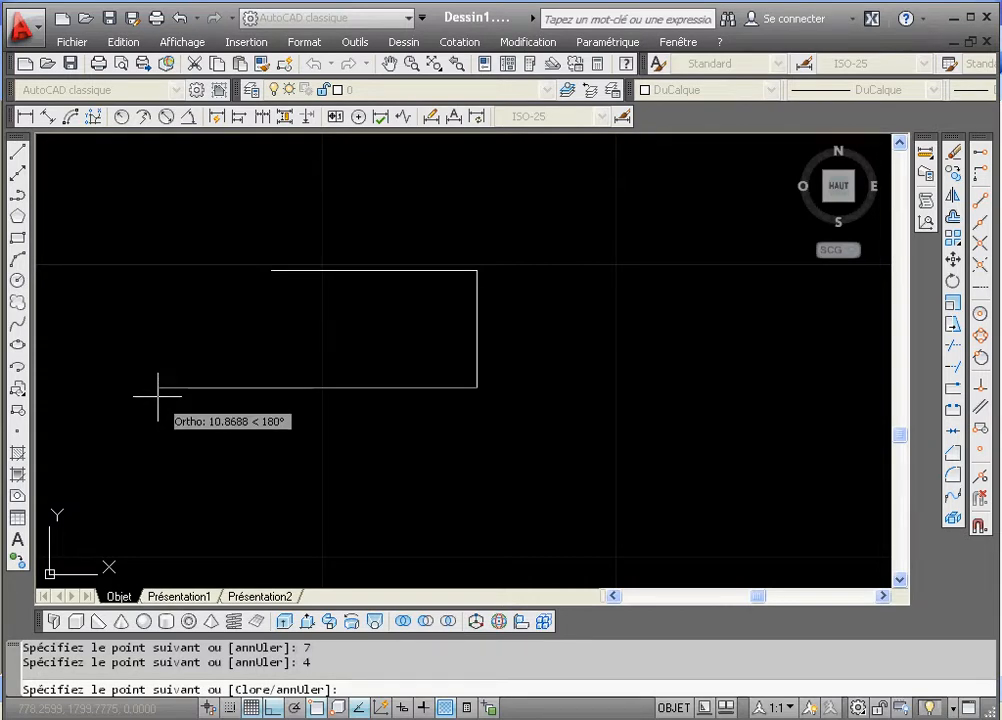
pyautogui.press('Return')
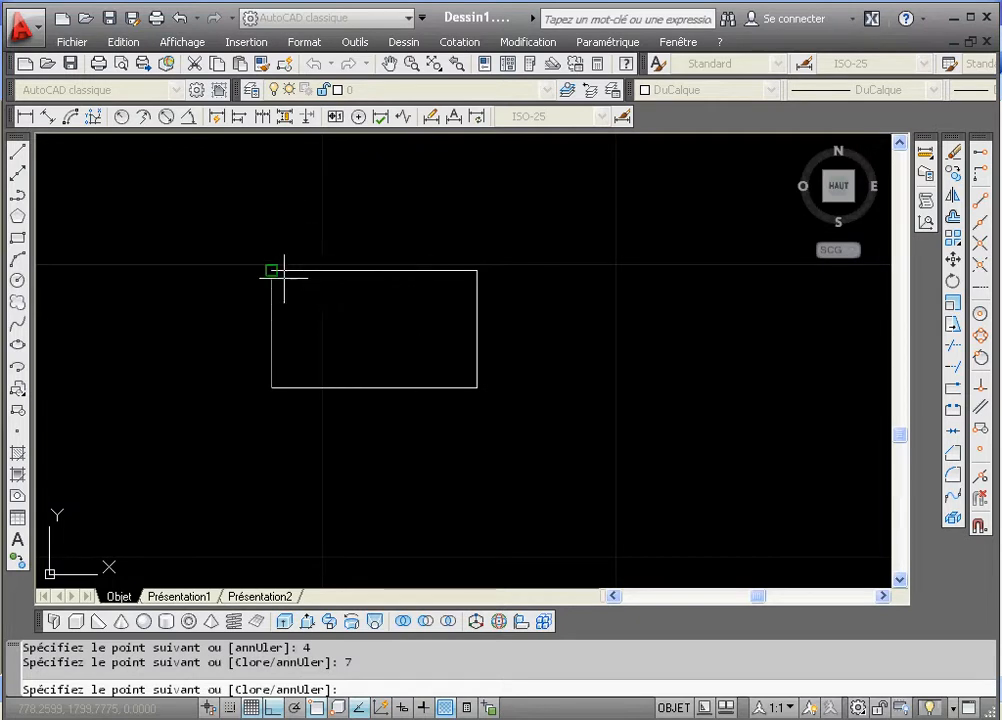
pyautogui.rightClick(257, 219)
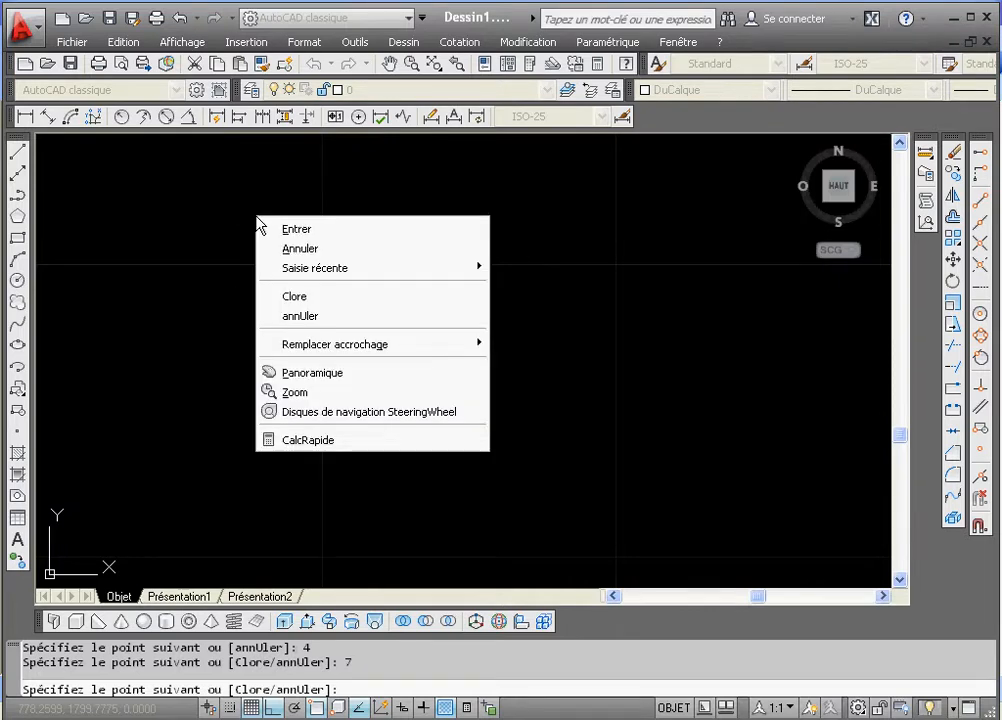
pyautogui.click(293, 297)
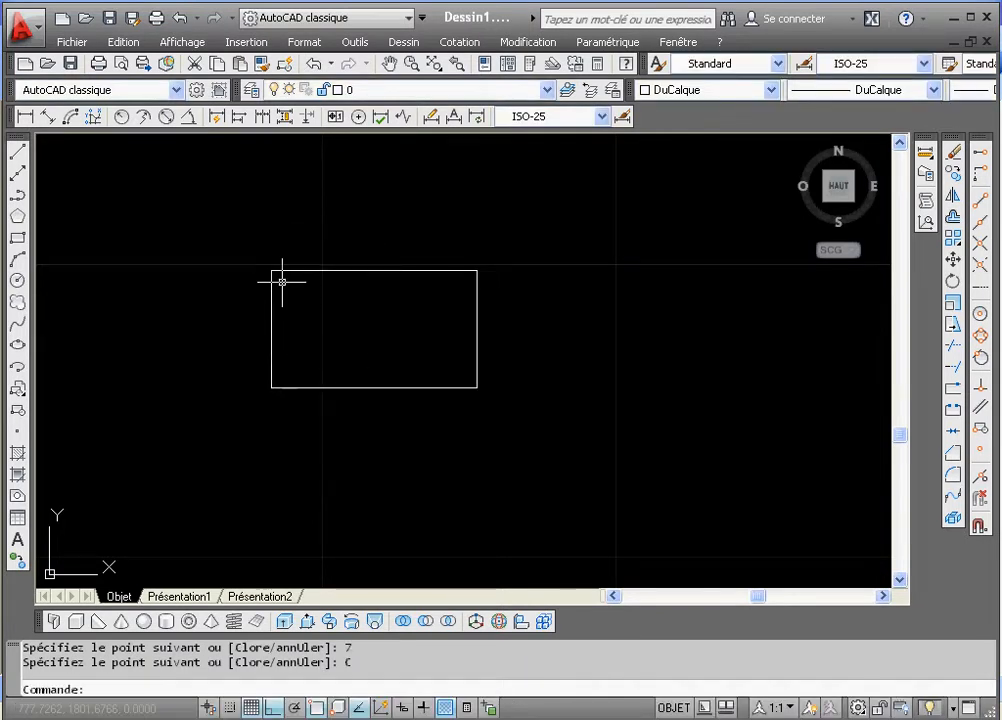
# Erase all four lines of the 7 by 4 rectangle.
pyautogui.click(434, 66)
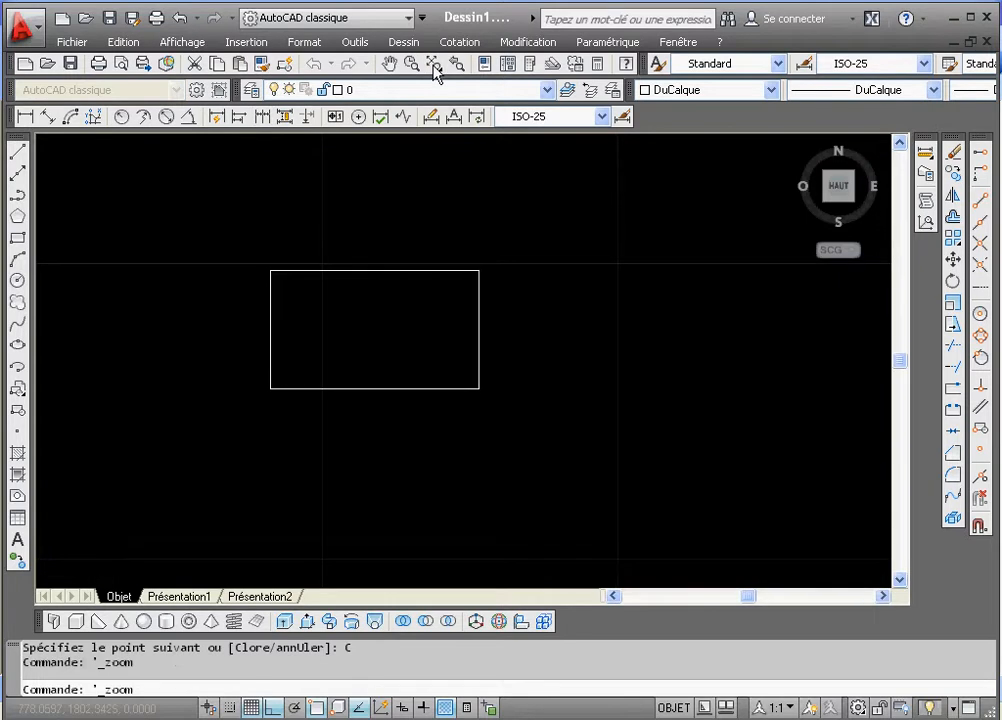
pyautogui.click(411, 64)
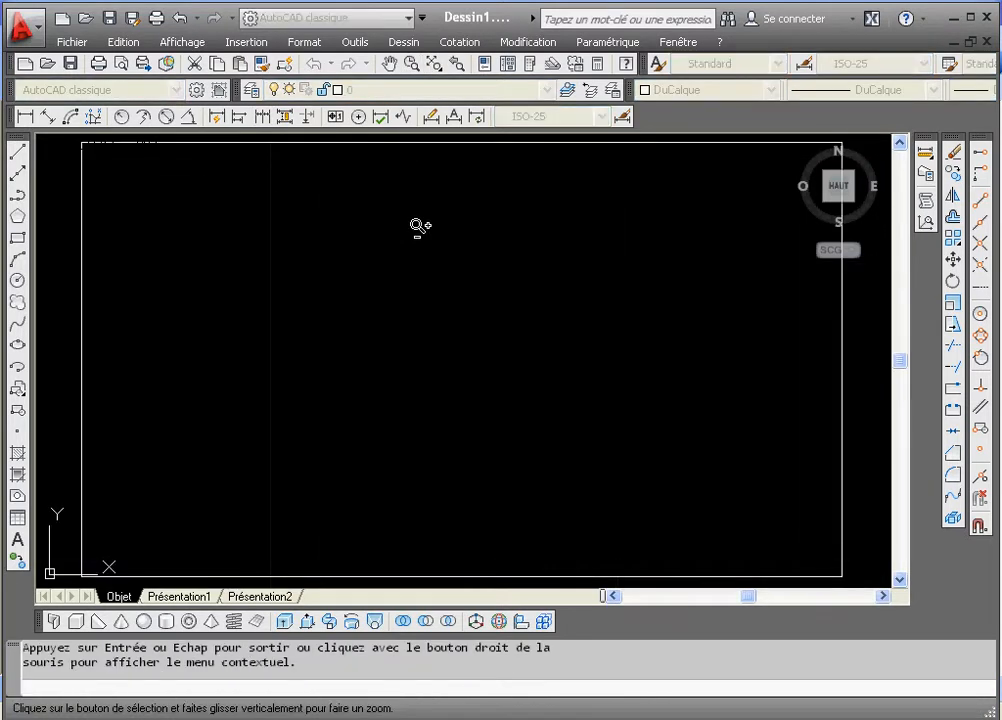
pyautogui.moveTo(414, 224); pyautogui.dragTo(391, 320)
pyautogui.rightClick(397, 321)
pyautogui.click(424, 329)
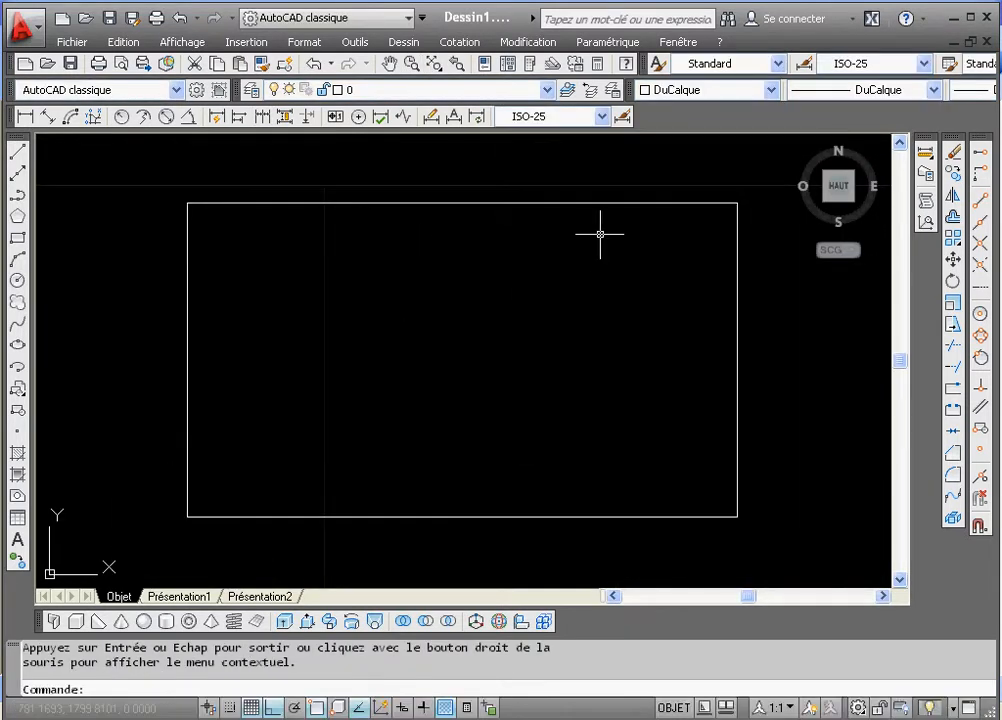
pyautogui.click(755, 178)
pyautogui.click(349, 418)
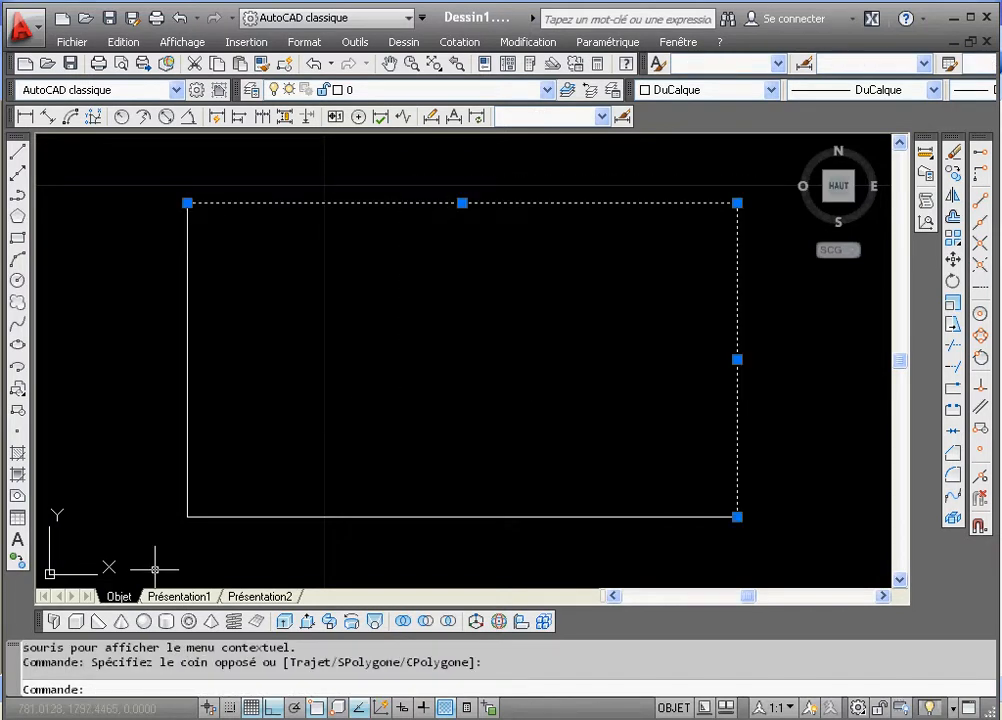
pyautogui.click(782, 163)
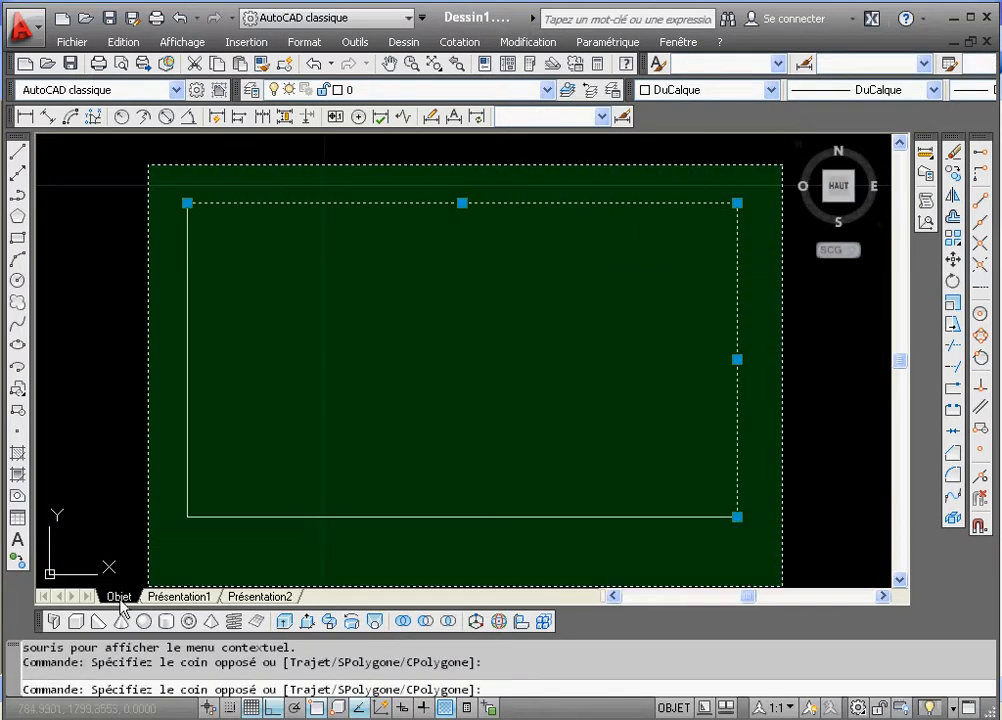
pyautogui.click(124, 580)
pyautogui.press('Delete')
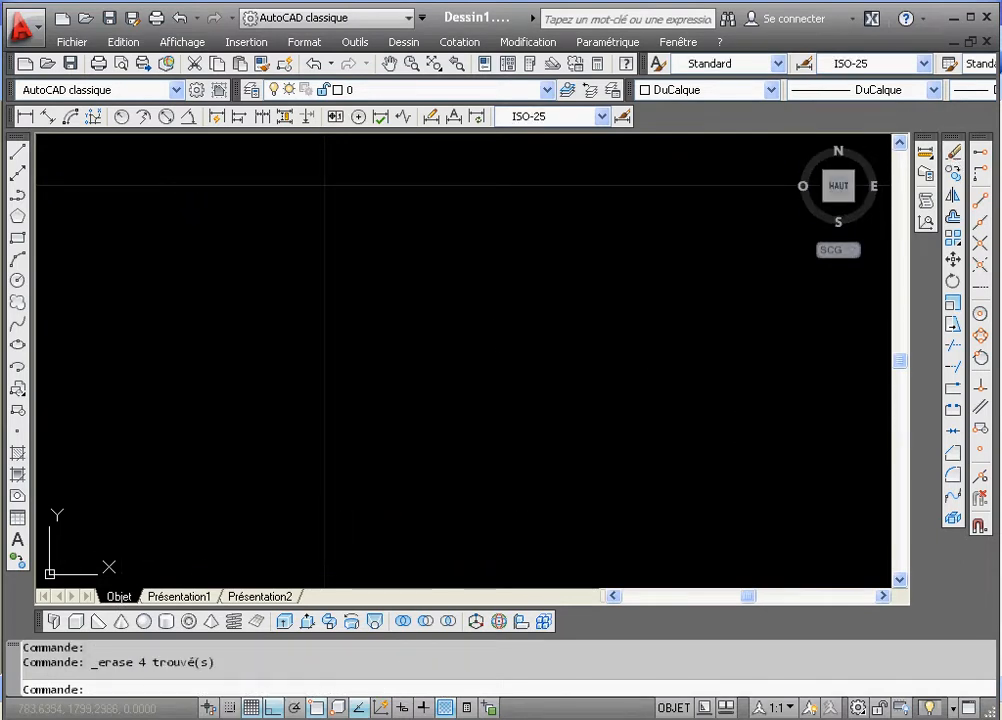
# Switch to the polaire document in Microsoft Word and examine the dimensions of the L-shaped figure in exercise 2.
pyautogui.click(485, 718)
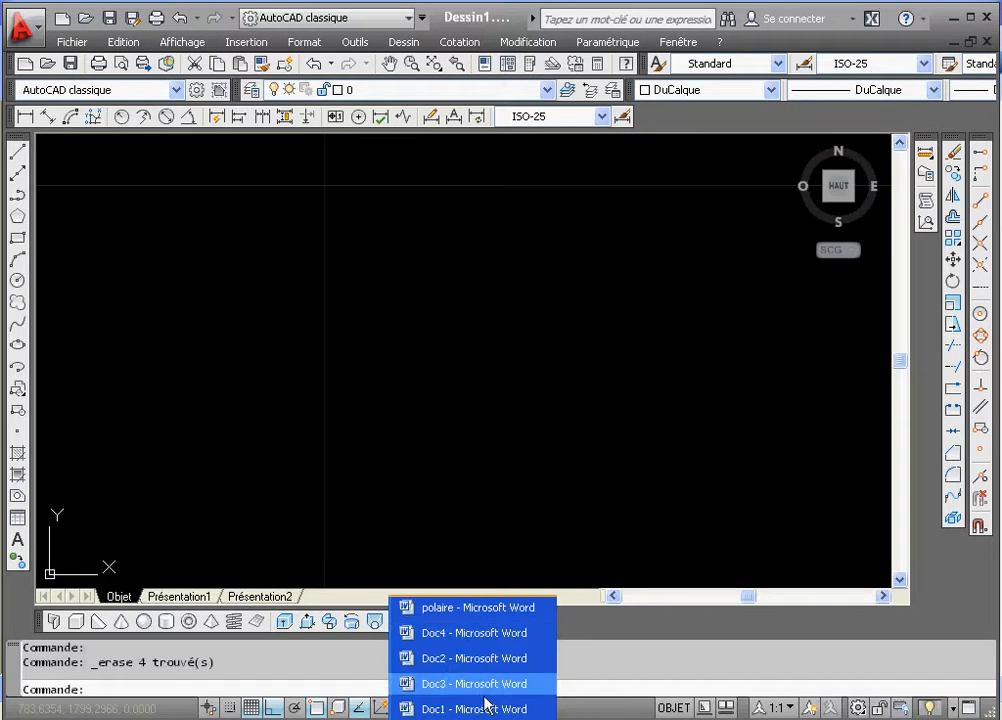
pyautogui.click(484, 610)
pyautogui.moveTo(993, 226); pyautogui.dragTo(1000, 455)
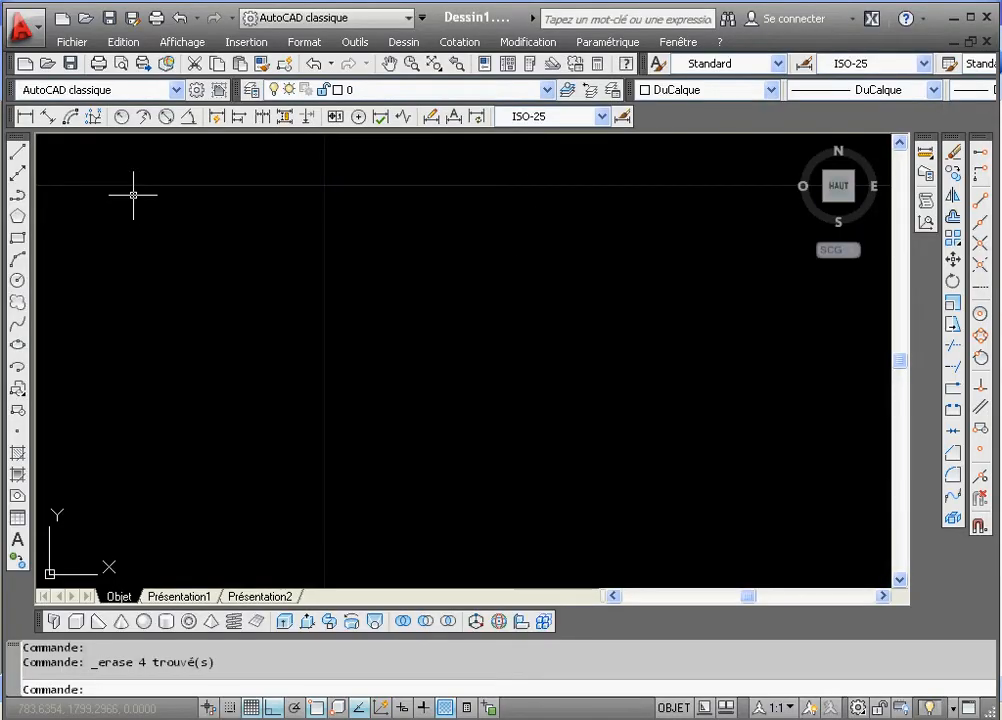
# Start the L-shaped outline with a 10-unit horizontal line running right from a free point in the upper part of the drawing area.
pyautogui.click(17, 153)
pyautogui.click(198, 223)
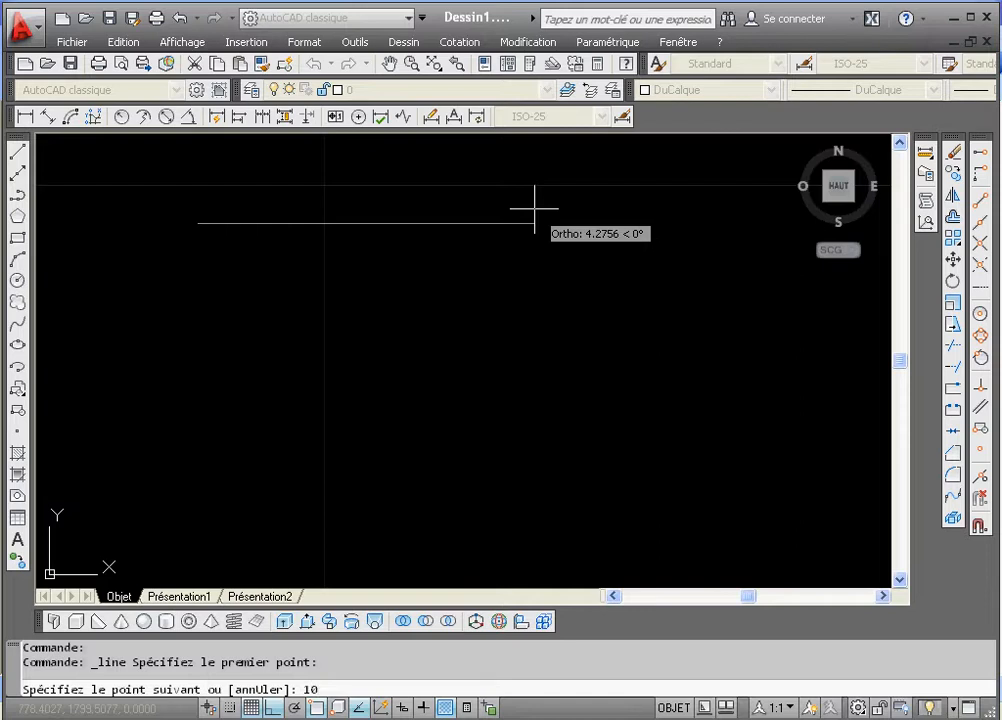
pyautogui.write('10')
pyautogui.press('Return')
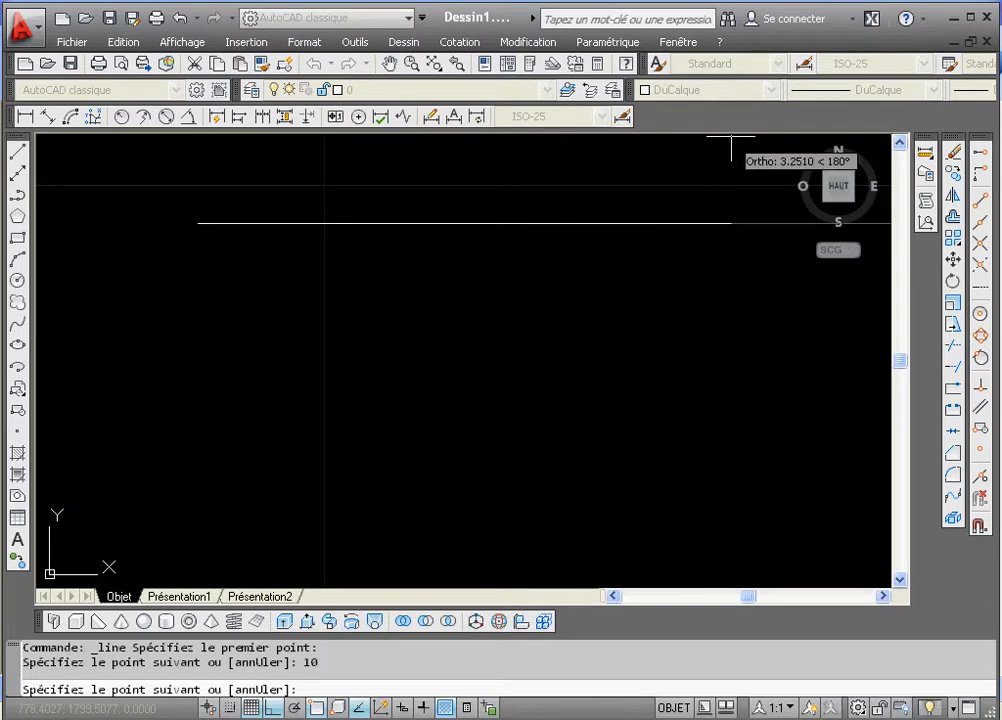
# Check the figure in the polaire Word document, then draw an 8-unit segment straight down from the right end of the top line.
pyautogui.click(411, 64)
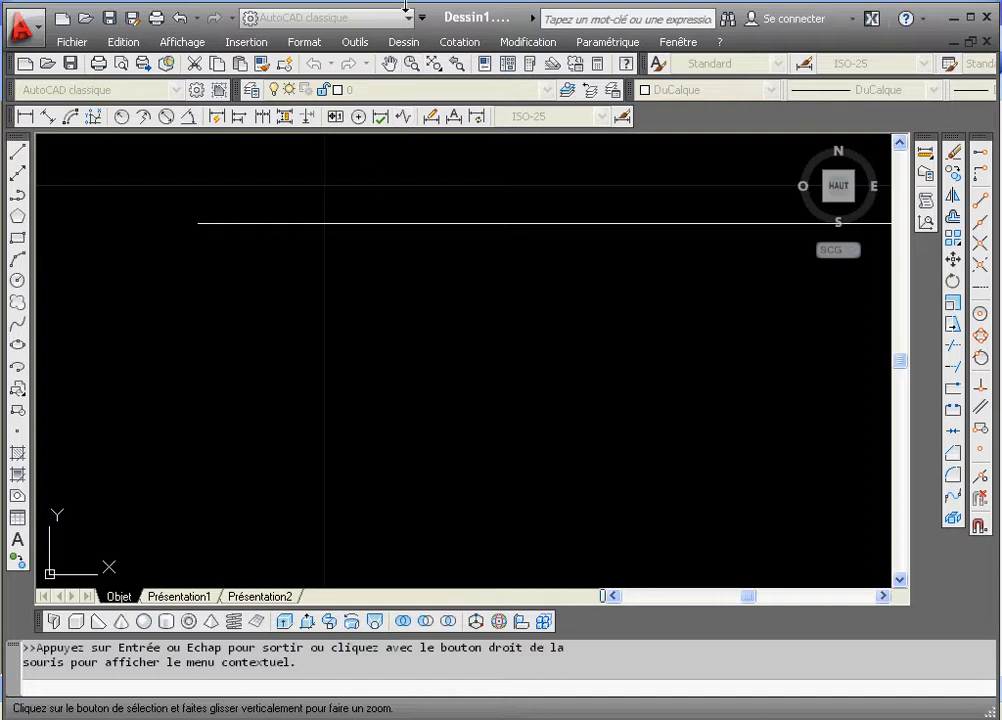
pyautogui.moveTo(394, 206); pyautogui.dragTo(299, 417)
pyautogui.moveTo(402, 241); pyautogui.dragTo(381, 279)
pyautogui.moveTo(407, 239); pyautogui.dragTo(391, 289)
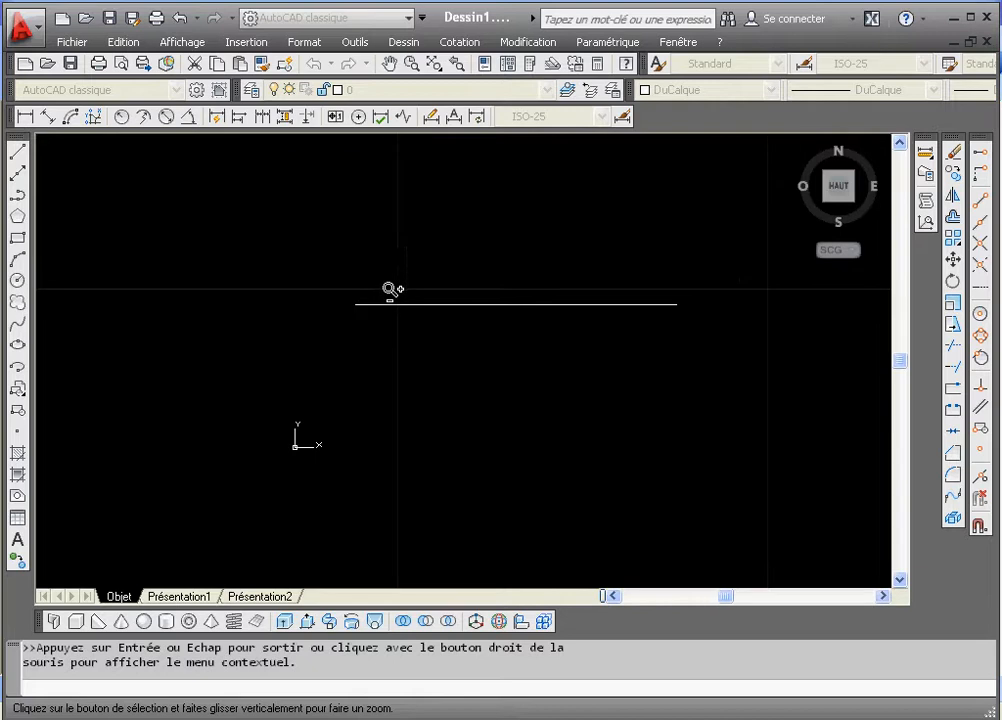
pyautogui.moveTo(429, 233); pyautogui.dragTo(389, 324)
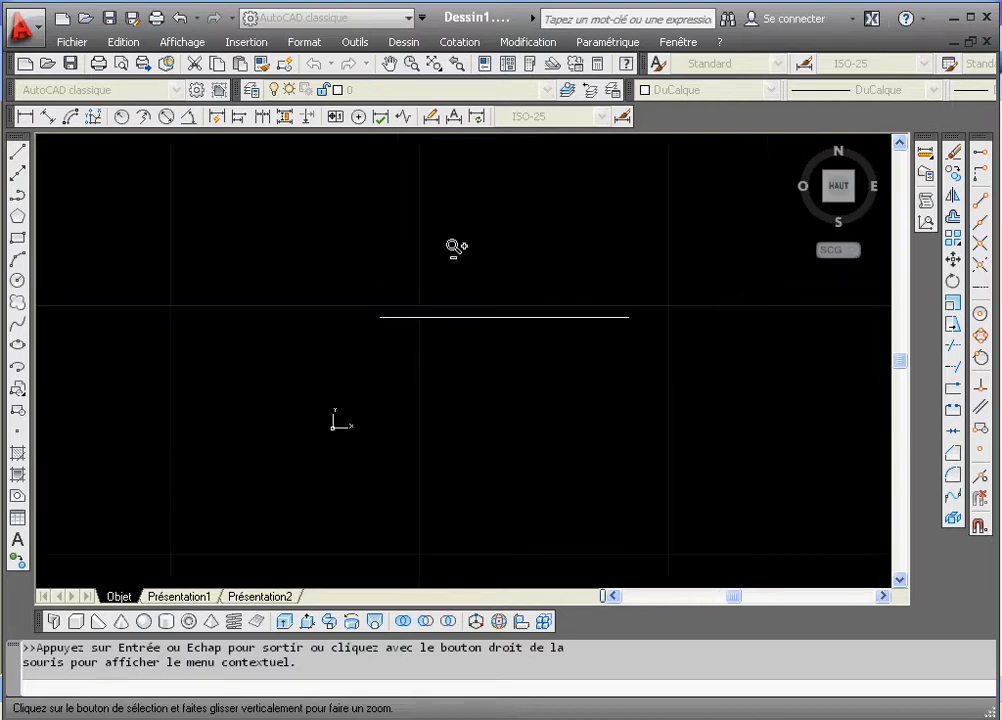
pyautogui.moveTo(456, 247)
pyautogui.mouseDown()
pyautogui.moveTo(441, 282)
pyautogui.moveTo(450, 239)
pyautogui.moveTo(441, 262)
pyautogui.mouseUp()
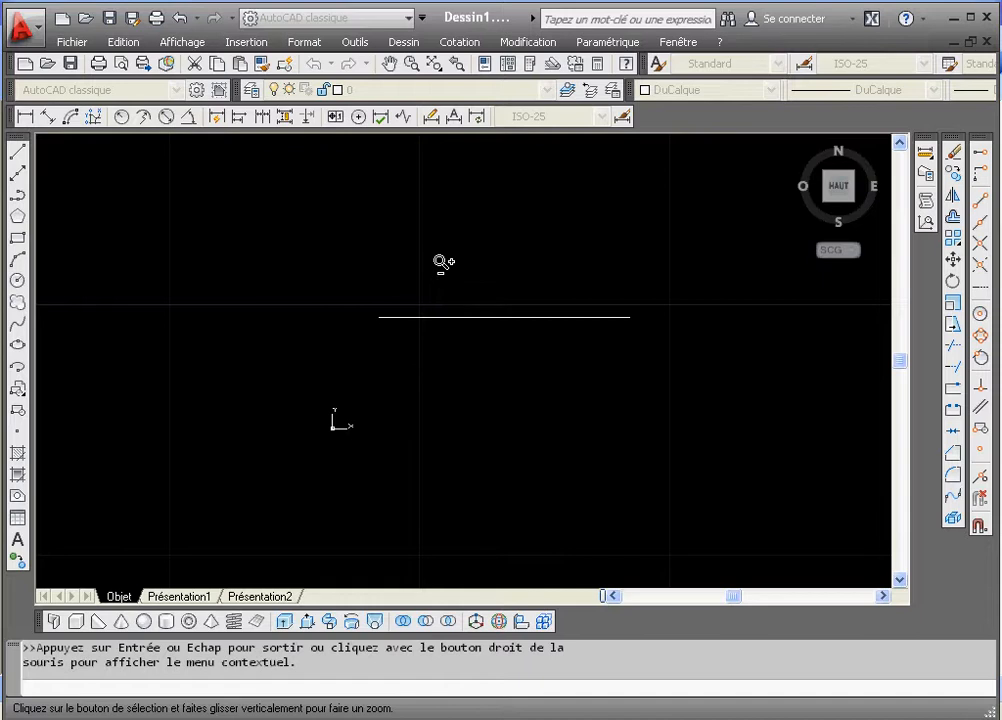
pyautogui.rightClick(441, 264)
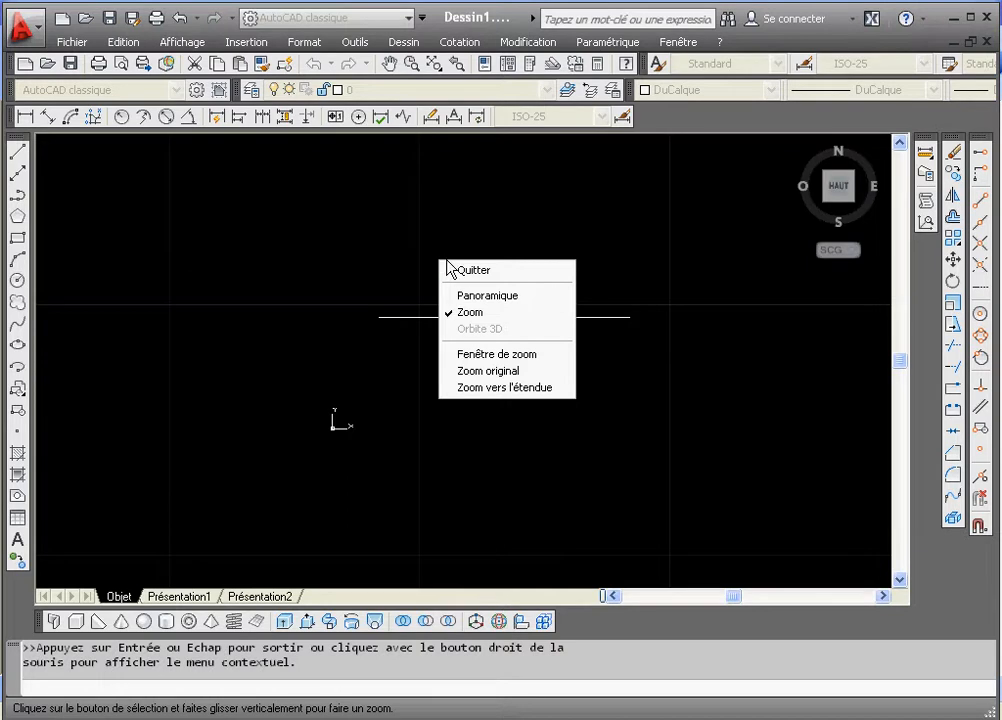
pyautogui.click(465, 270)
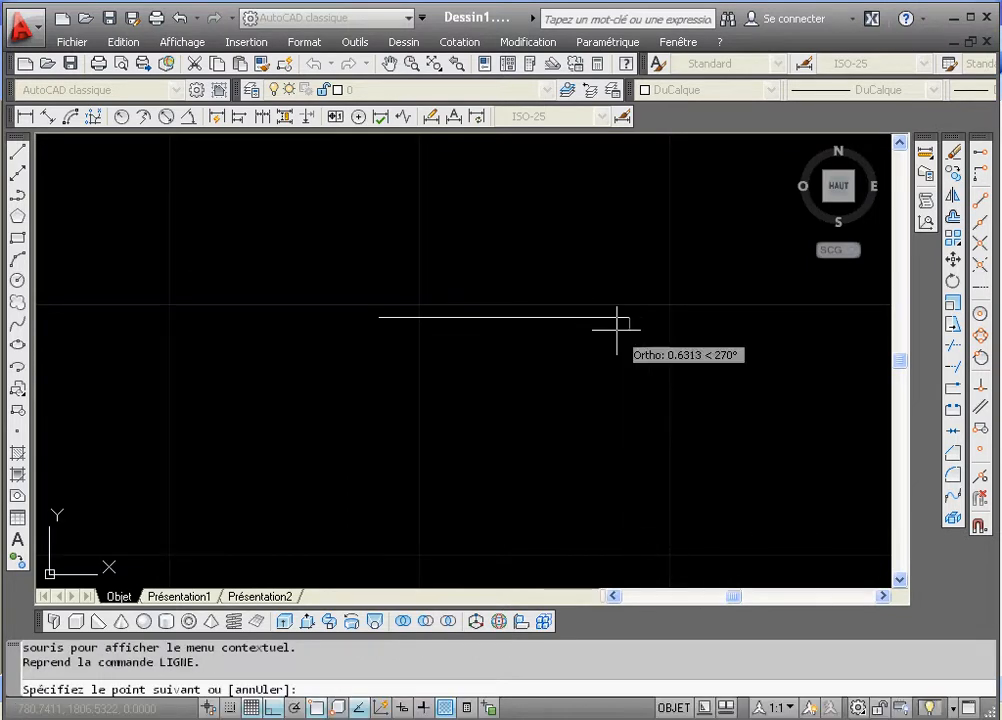
pyautogui.click(389, 63)
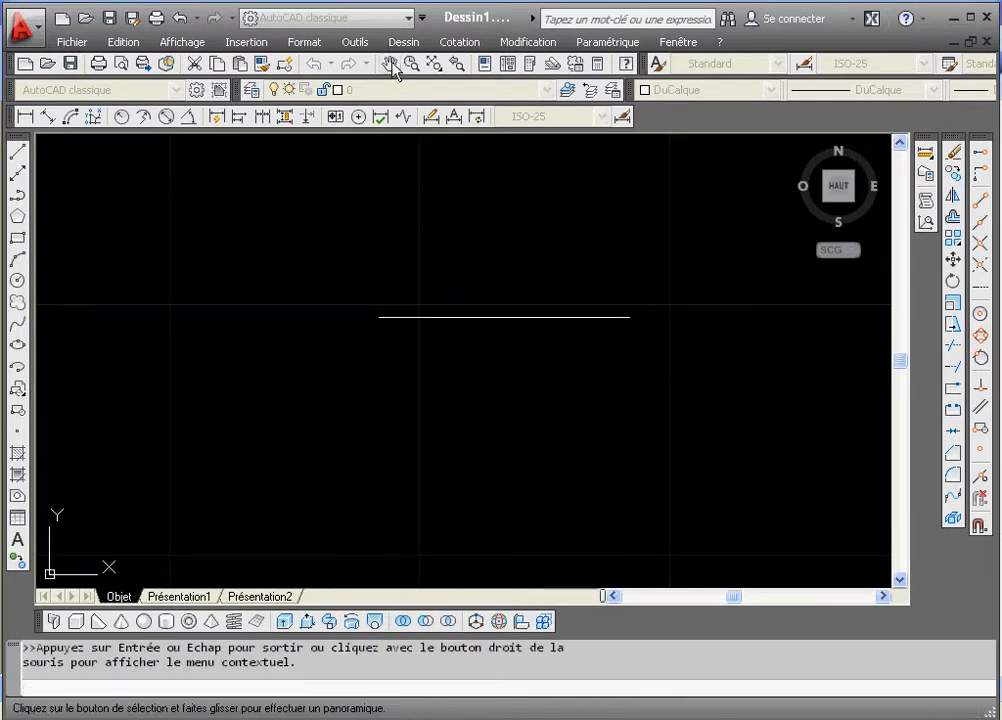
pyautogui.moveTo(510, 264); pyautogui.dragTo(362, 217)
pyautogui.rightClick(394, 246)
pyautogui.click(410, 252)
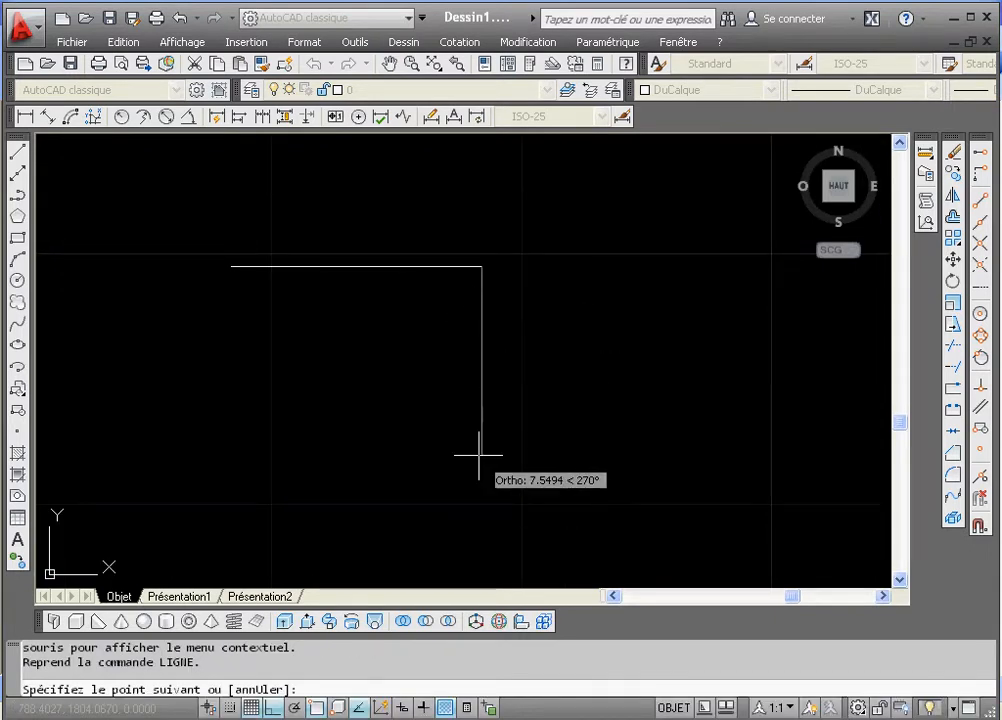
pyautogui.click(468, 719)
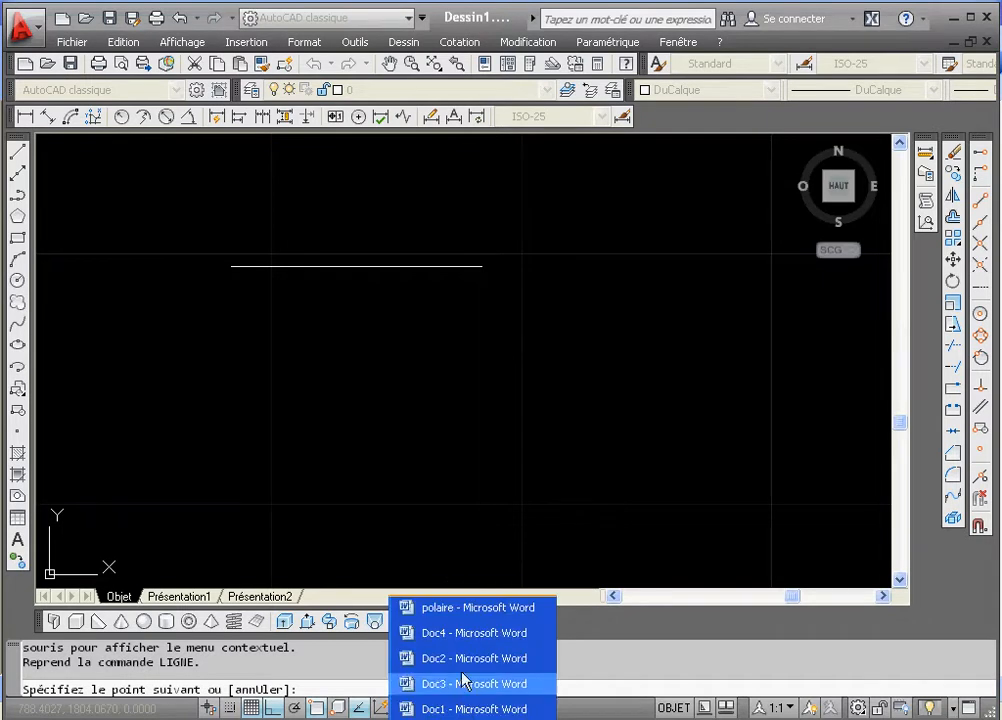
pyautogui.click(466, 608)
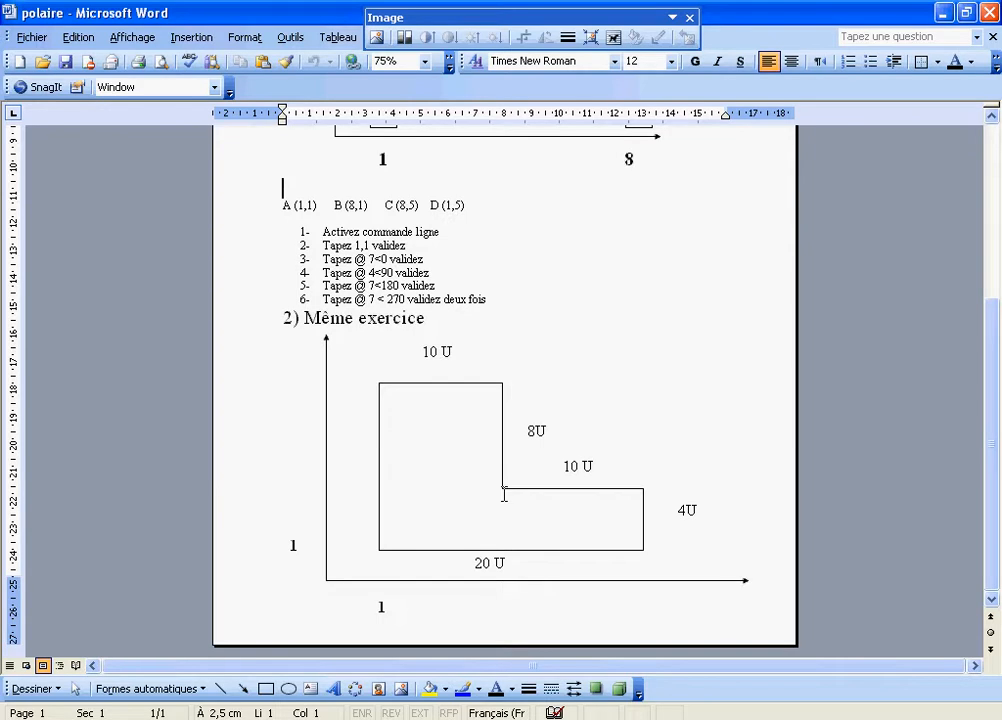
pyautogui.hotkey('alt', 'Tab')
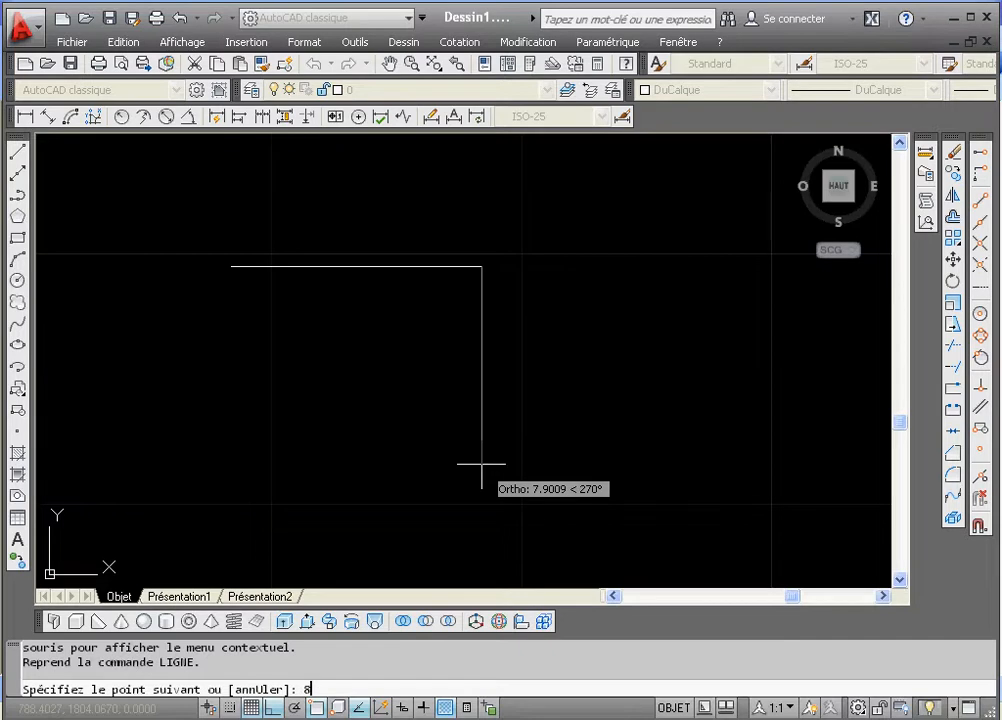
pyautogui.press('Return')
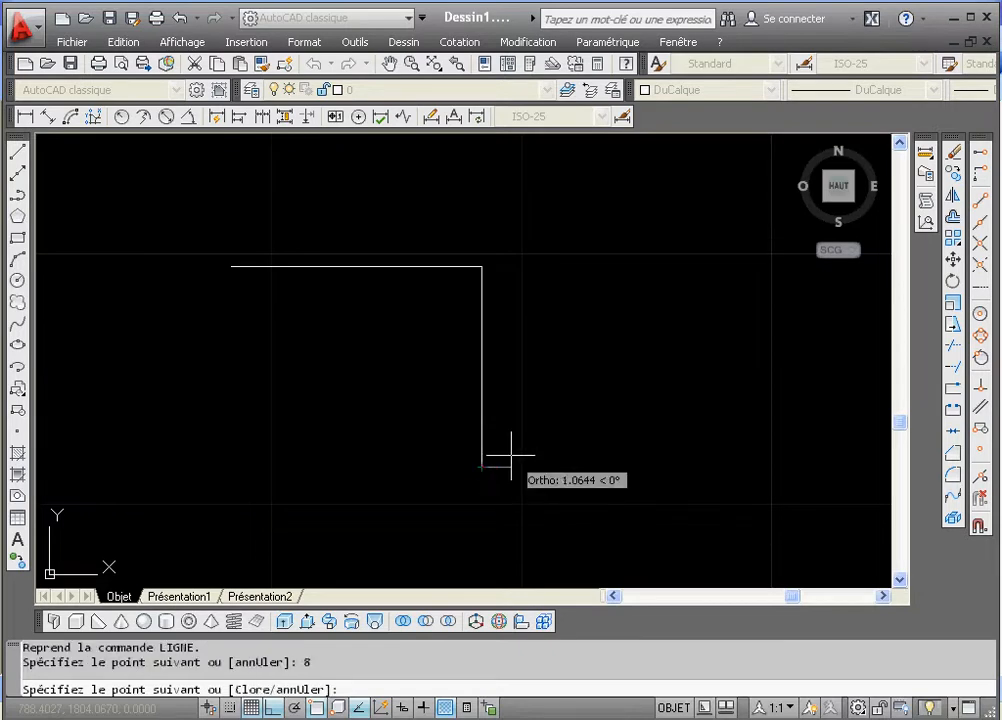
# Consult the polaire Word document again and continue the outline with a 10-unit segment to the right from the vertical line's lower end.
pyautogui.click(460, 719)
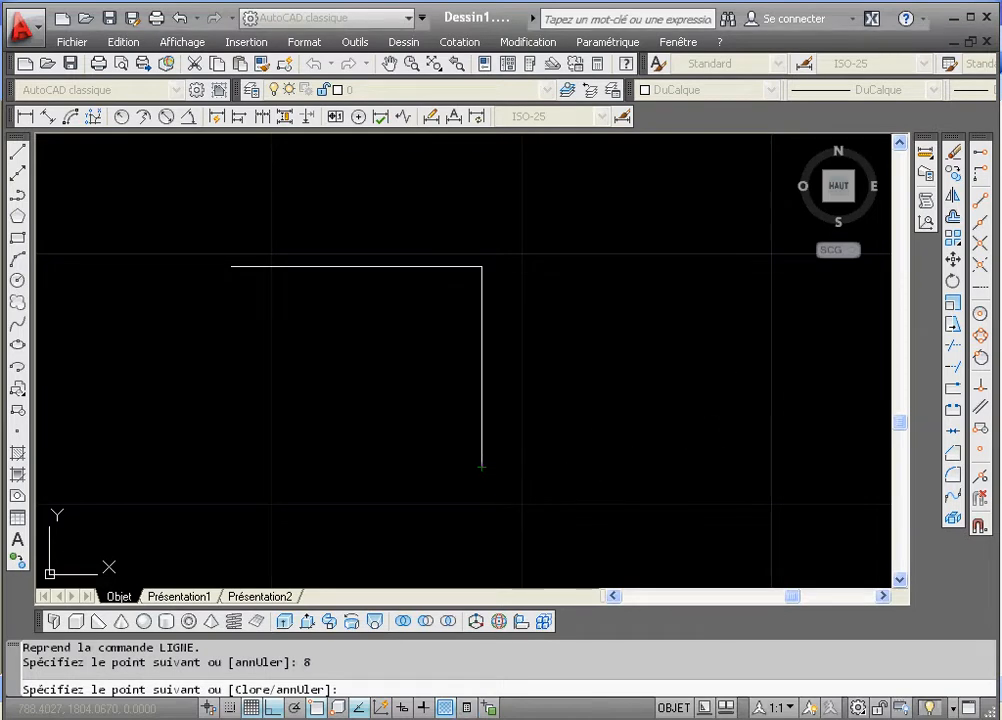
pyautogui.click(455, 607)
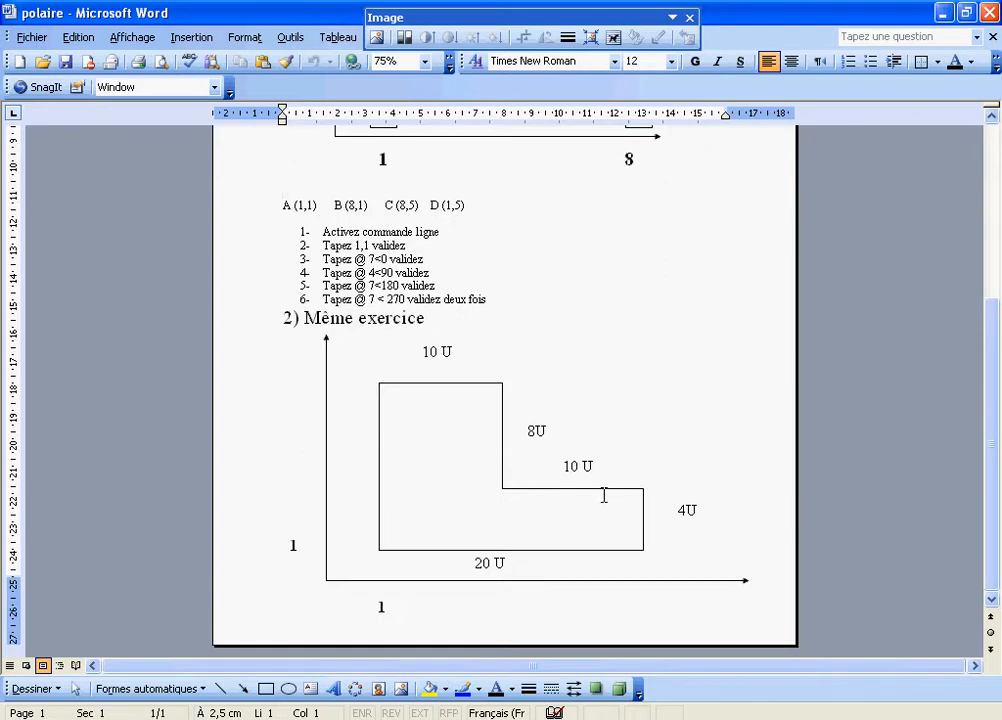
pyautogui.click(496, 716)
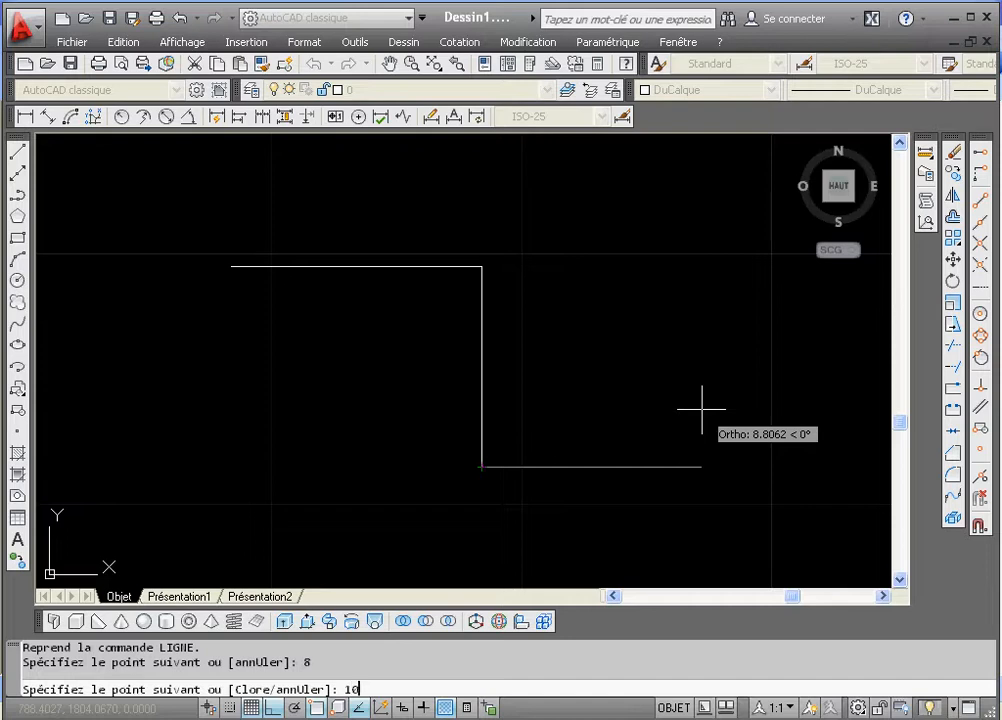
pyautogui.press('Return')
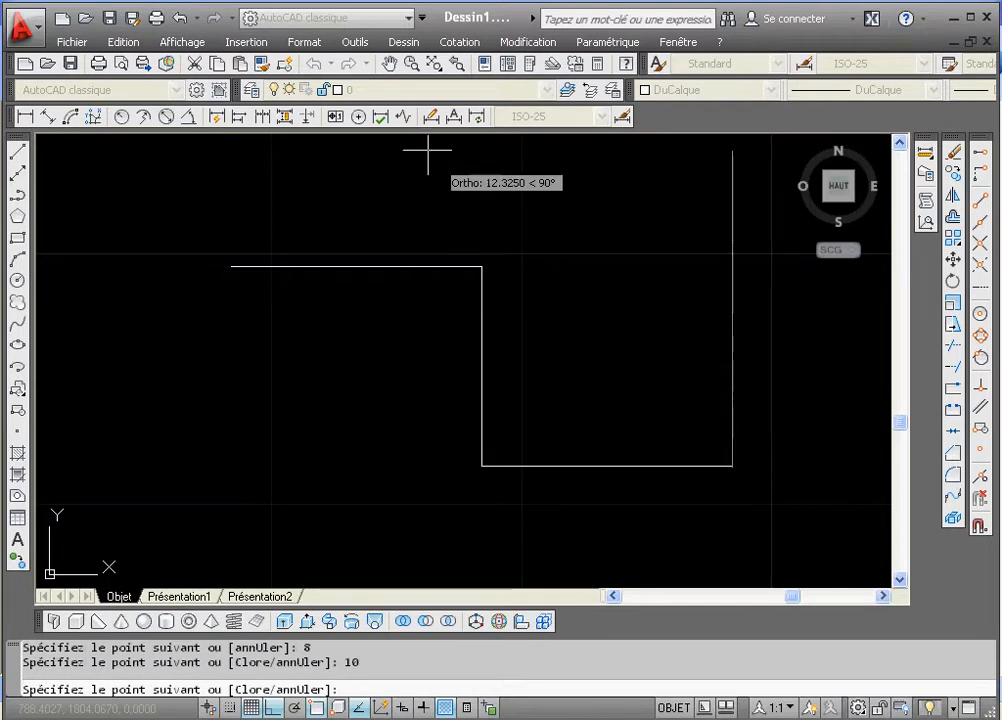
# Continue the L-shaped outline with a 4-unit segment straight down from the right end of the lower horizontal line.
pyautogui.click(389, 64)
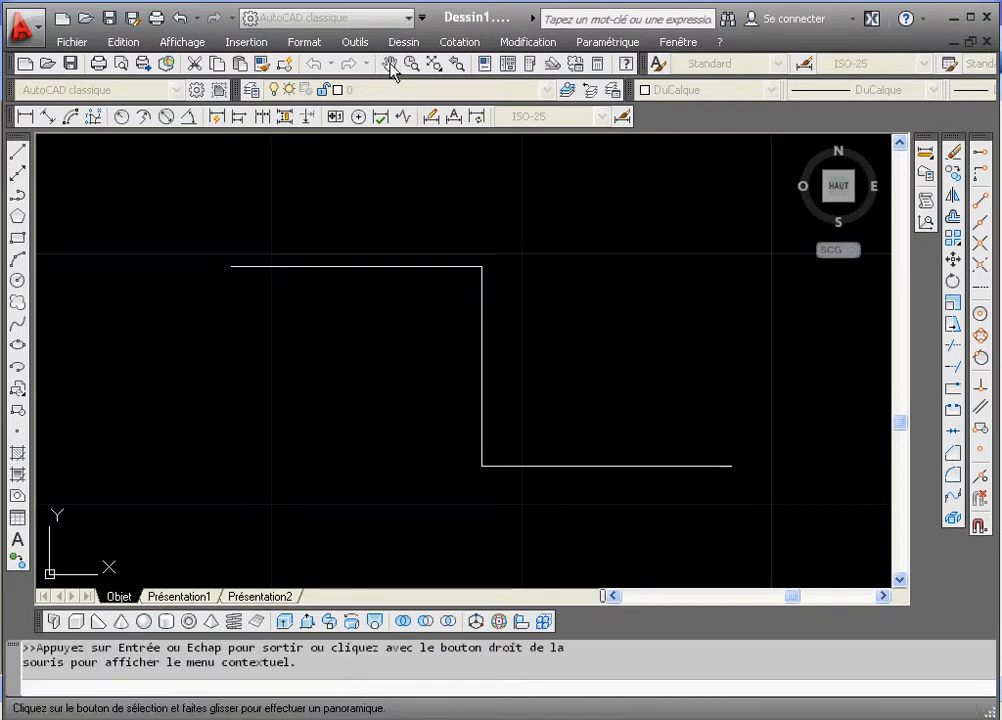
pyautogui.moveTo(485, 353); pyautogui.dragTo(424, 245)
pyautogui.moveTo(466, 411)
pyautogui.mouseDown()
pyautogui.moveTo(443, 365)
pyautogui.moveTo(407, 427)
pyautogui.moveTo(424, 349)
pyautogui.moveTo(470, 499)
pyautogui.moveTo(488, 521)
pyautogui.moveTo(474, 416)
pyautogui.moveTo(385, 284)
pyautogui.moveTo(414, 242)
pyautogui.moveTo(466, 409)
pyautogui.moveTo(447, 250)
pyautogui.moveTo(488, 336)
pyautogui.moveTo(477, 438)
pyautogui.moveTo(477, 297)
pyautogui.mouseUp()
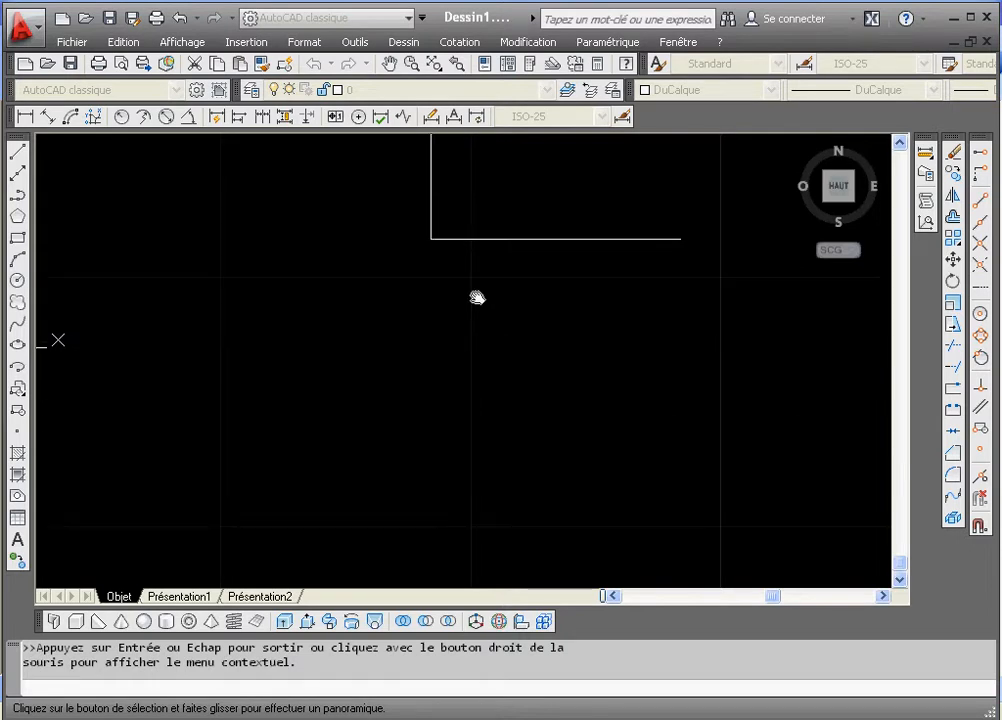
pyautogui.moveTo(537, 266)
pyautogui.mouseDown()
pyautogui.moveTo(519, 454)
pyautogui.moveTo(510, 438)
pyautogui.moveTo(546, 425)
pyautogui.moveTo(586, 380)
pyautogui.moveTo(510, 215)
pyautogui.moveTo(508, 349)
pyautogui.moveTo(499, 349)
pyautogui.moveTo(604, 365)
pyautogui.mouseUp()
pyautogui.moveTo(558, 434); pyautogui.dragTo(427, 269)
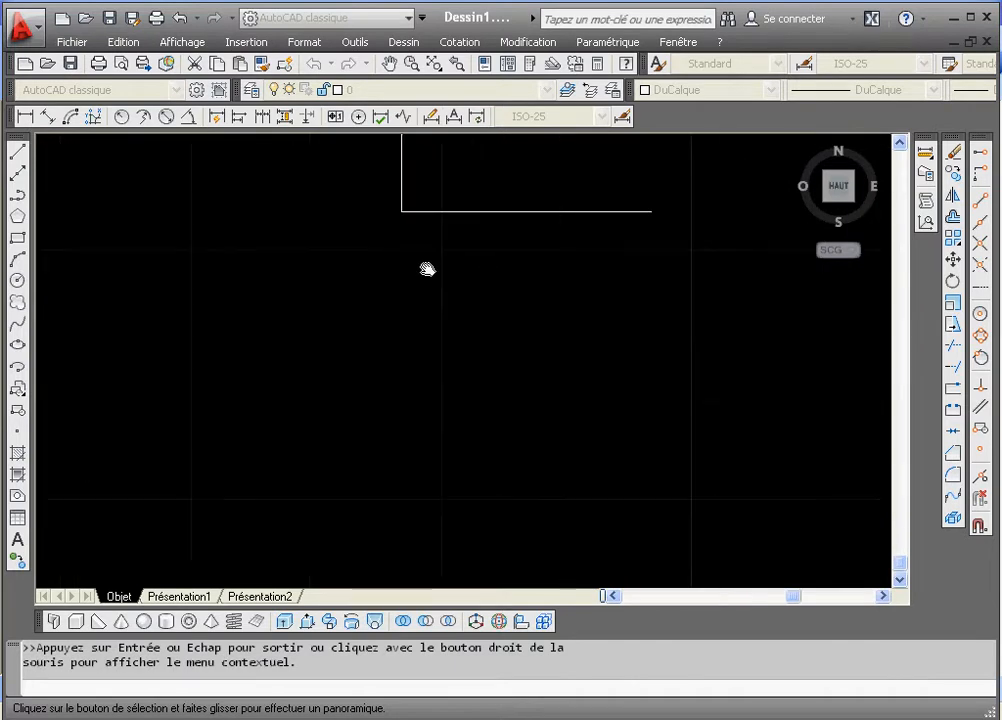
pyautogui.rightClick(428, 272)
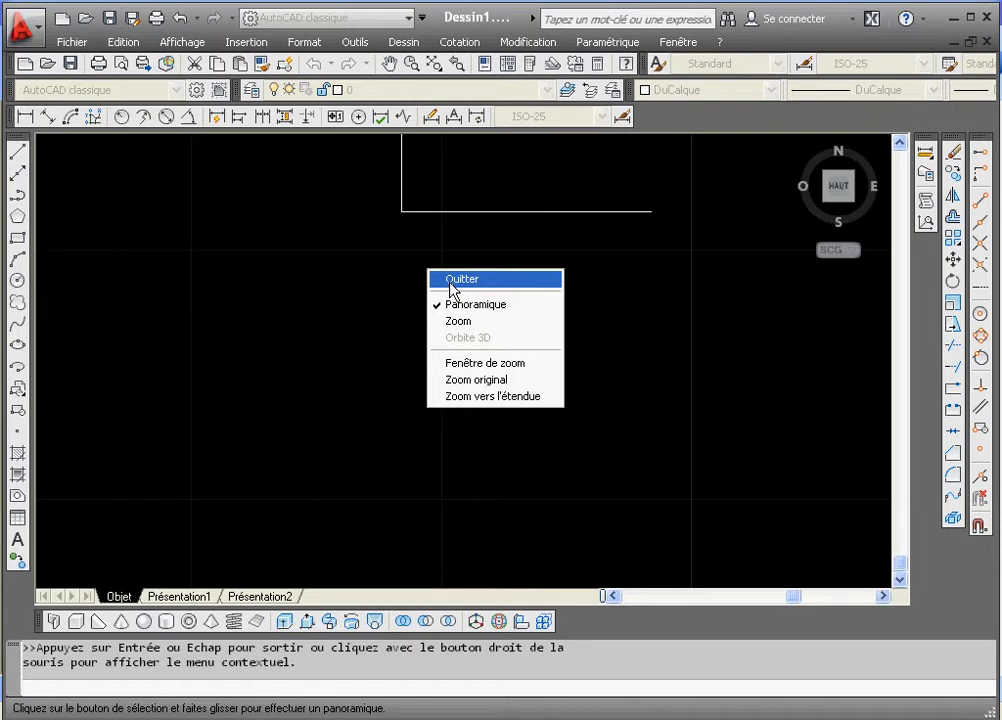
pyautogui.click(450, 282)
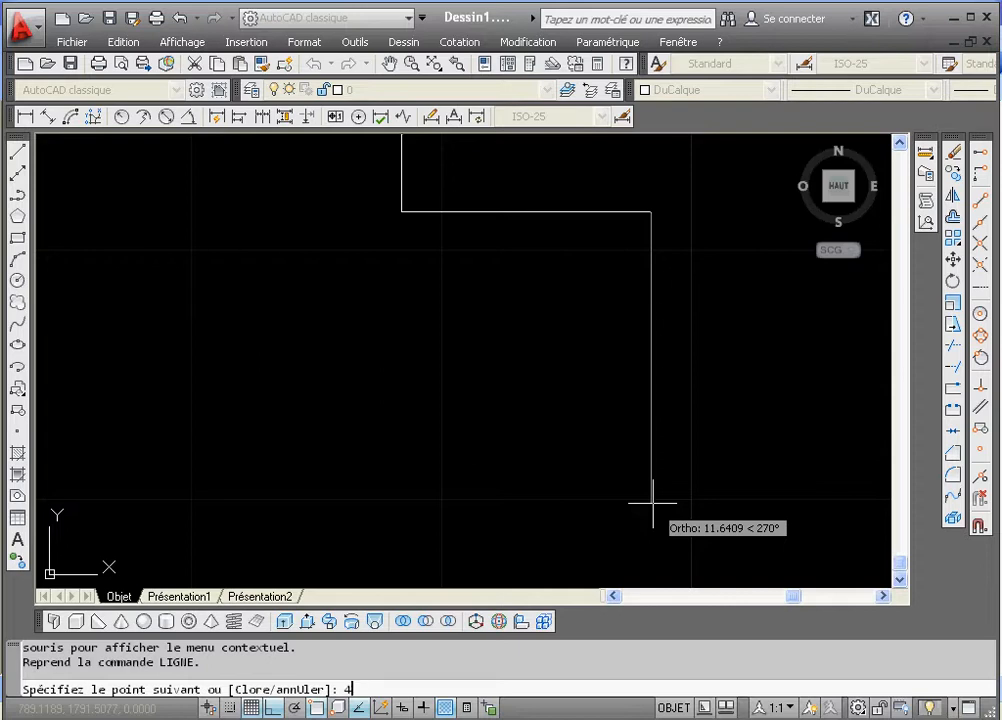
pyautogui.press('Return')
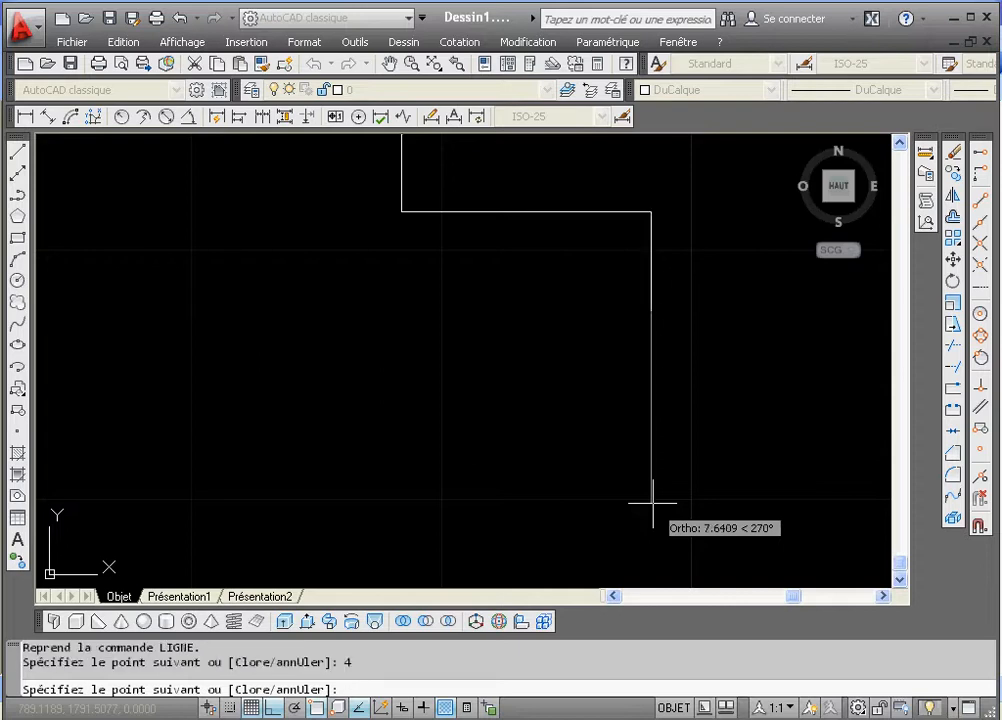
# Complete the L-shaped outline with a 20-unit segment to the left and a 12-unit segment up to the starting point, ending the Line command.
pyautogui.click(411, 63)
pyautogui.moveTo(520, 345)
pyautogui.mouseDown()
pyautogui.moveTo(474, 526)
pyautogui.moveTo(508, 414)
pyautogui.moveTo(474, 526)
pyautogui.moveTo(489, 379)
pyautogui.mouseUp()
pyautogui.rightClick(489, 379)
pyautogui.click(512, 390)
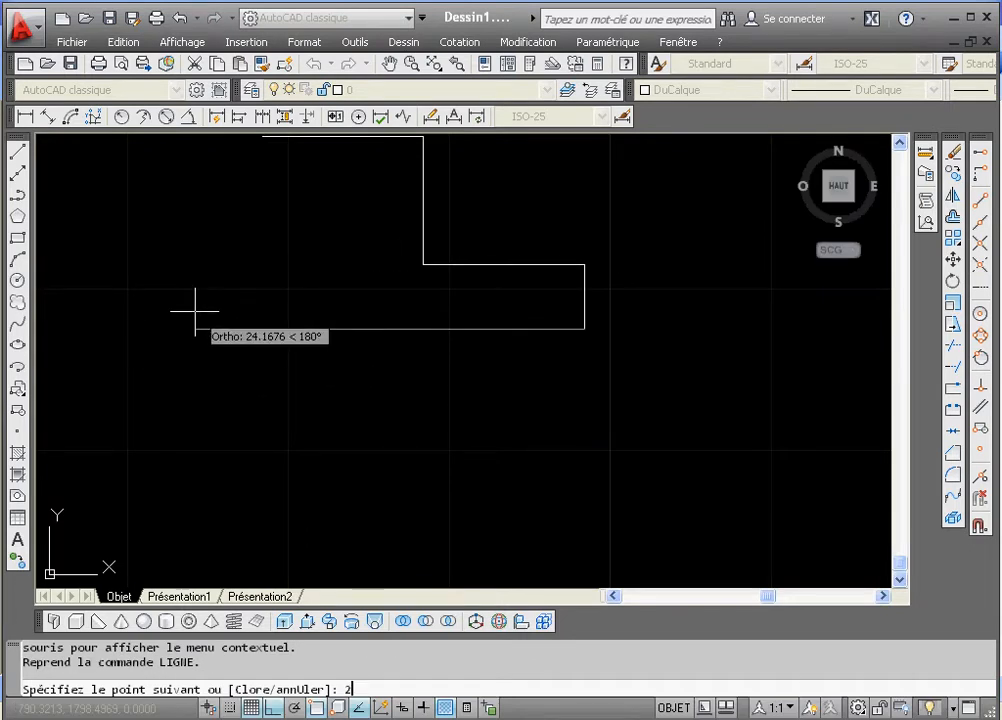
pyautogui.write('20')
pyautogui.press('Return')
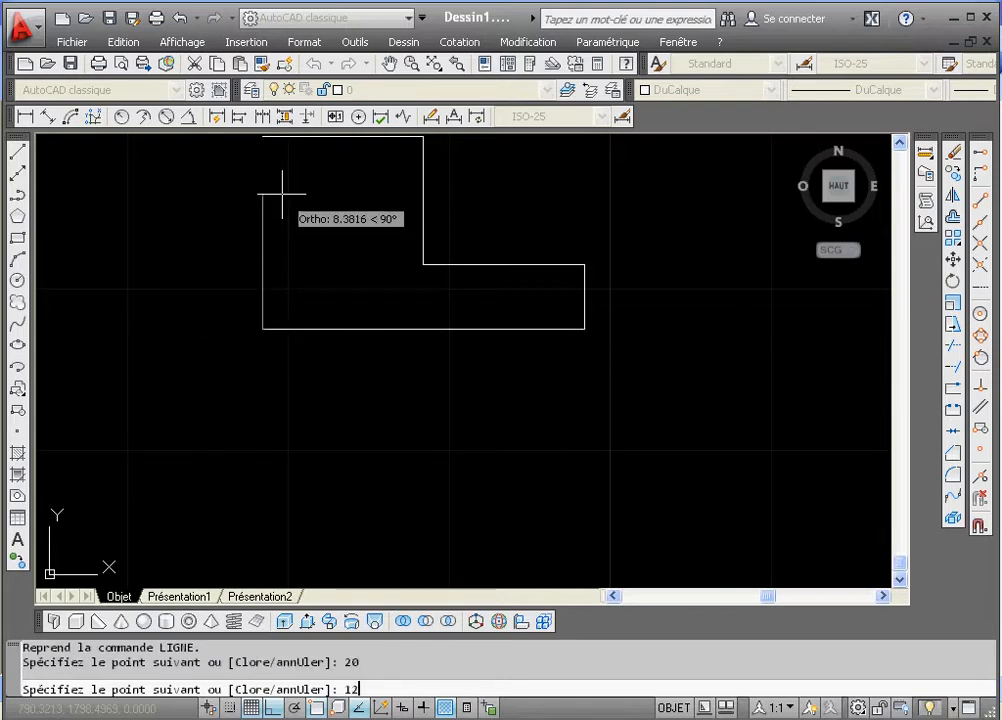
pyautogui.press('Return')
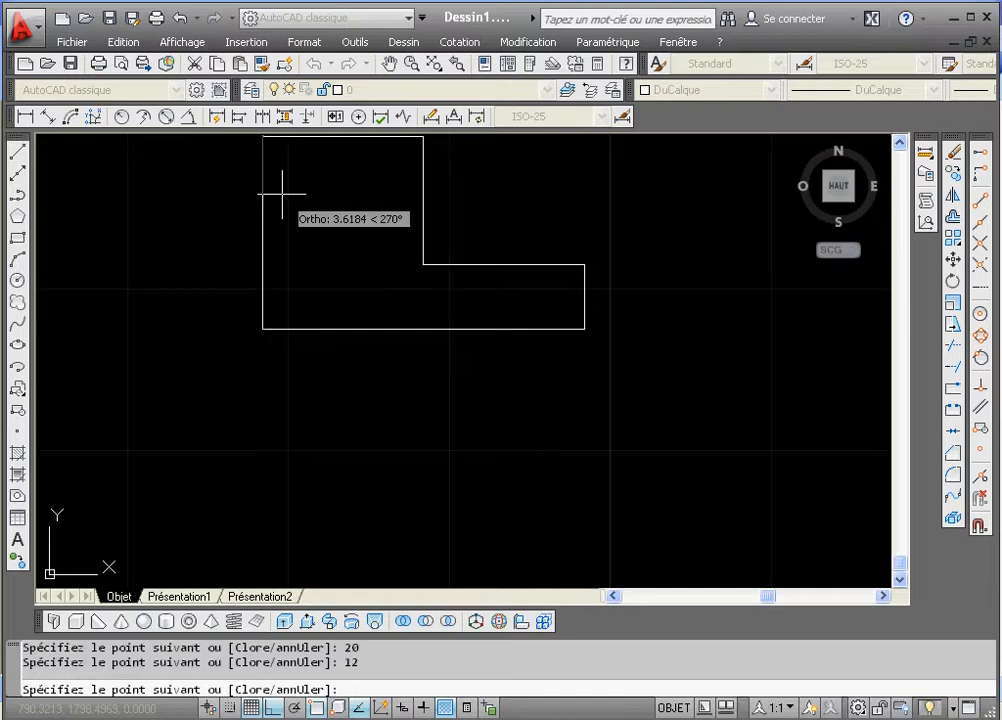
pyautogui.press('Return')
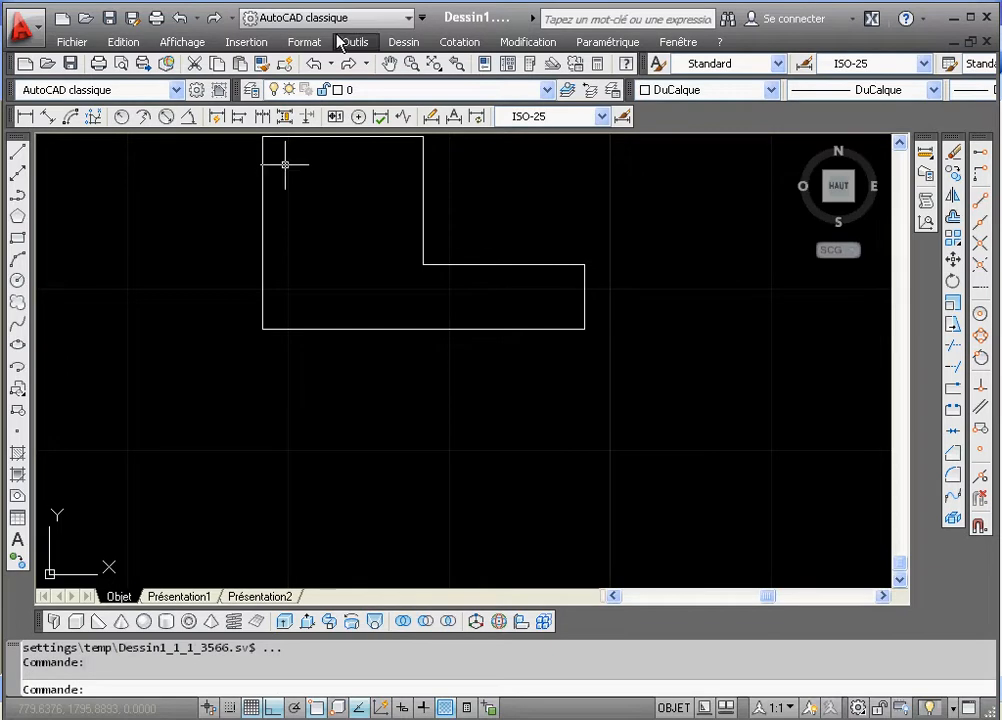
# Inspect the closing corner of the finished L-shaped outline, then erase all of its segments.
pyautogui.click(432, 65)
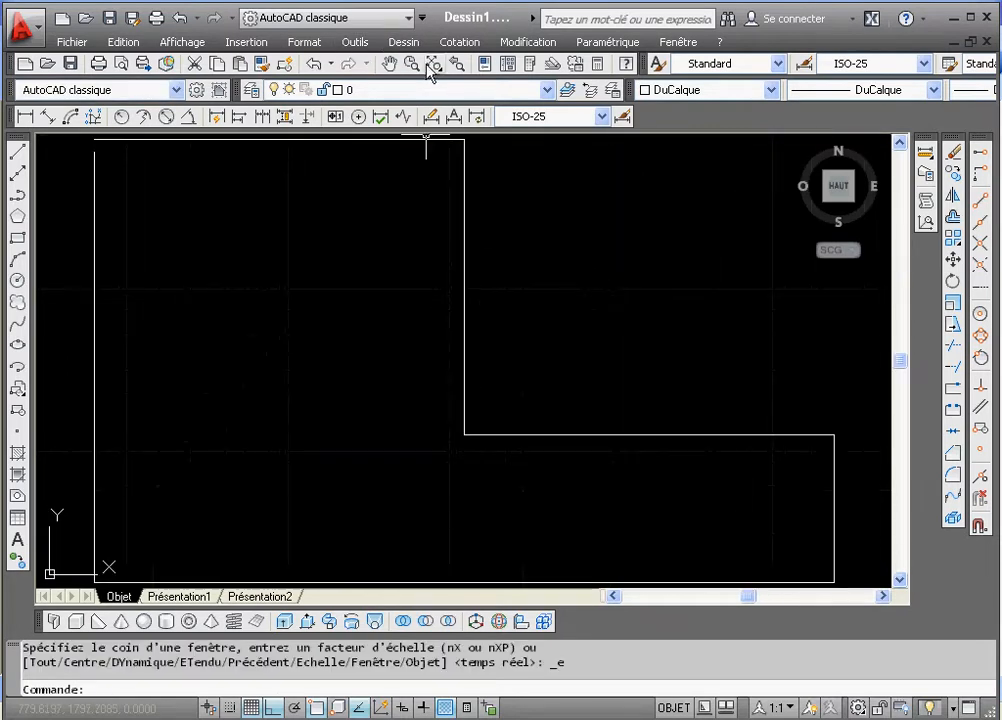
pyautogui.click(95, 172)
pyautogui.click(199, 139)
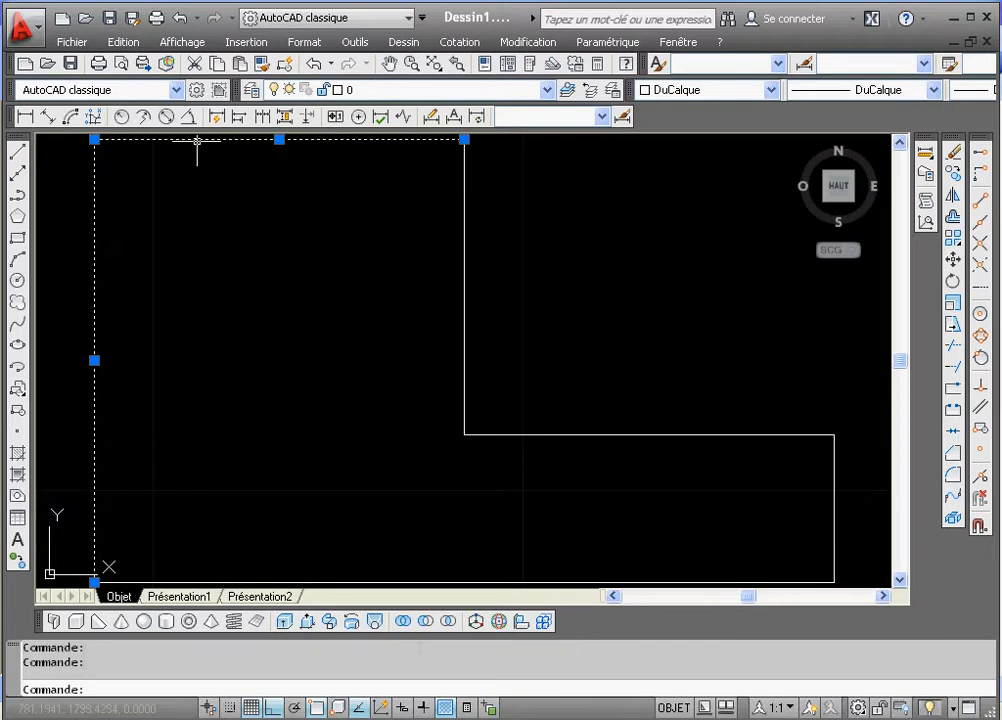
pyautogui.click(411, 63)
pyautogui.moveTo(420, 277); pyautogui.dragTo(412, 330)
pyautogui.rightClick(552, 228)
pyautogui.click(573, 231)
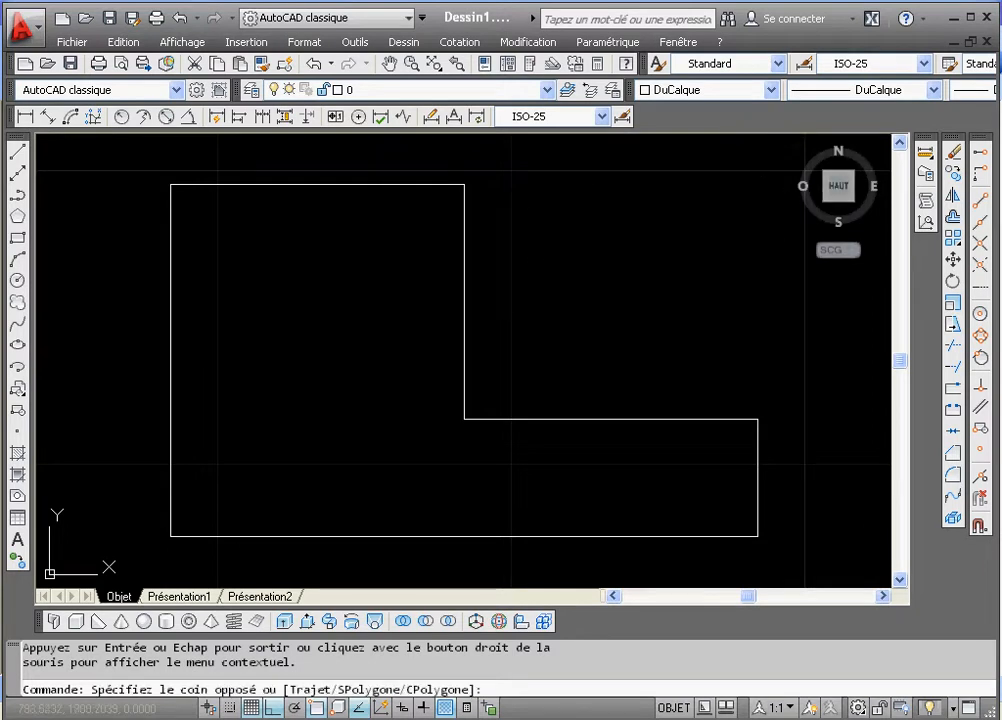
pyautogui.click(762, 150)
pyautogui.click(108, 552)
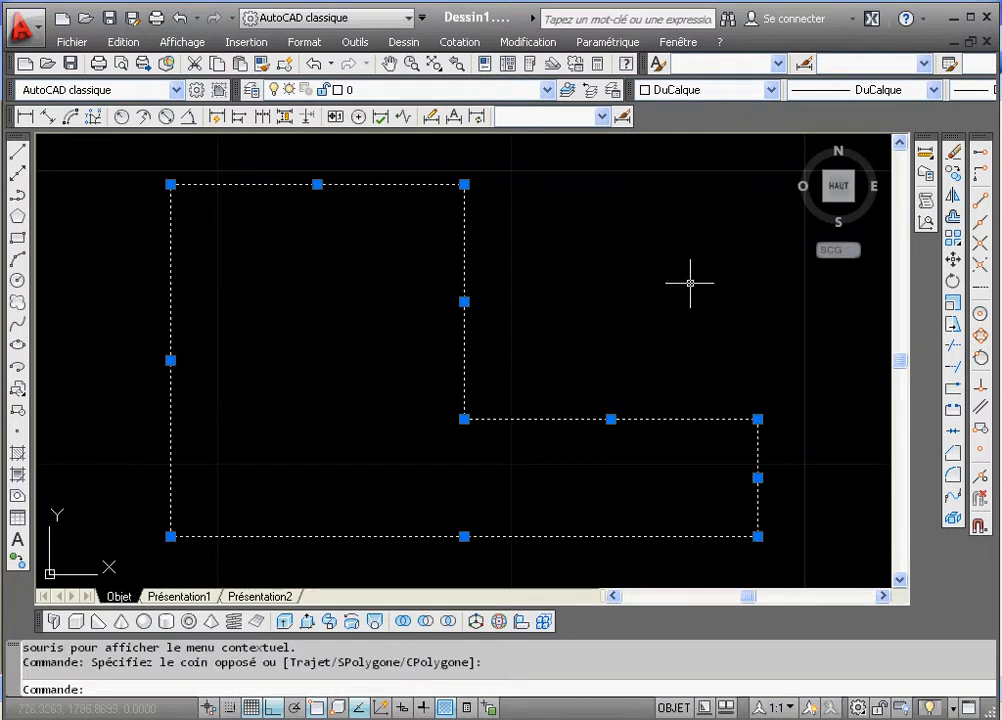
pyautogui.click(952, 151)
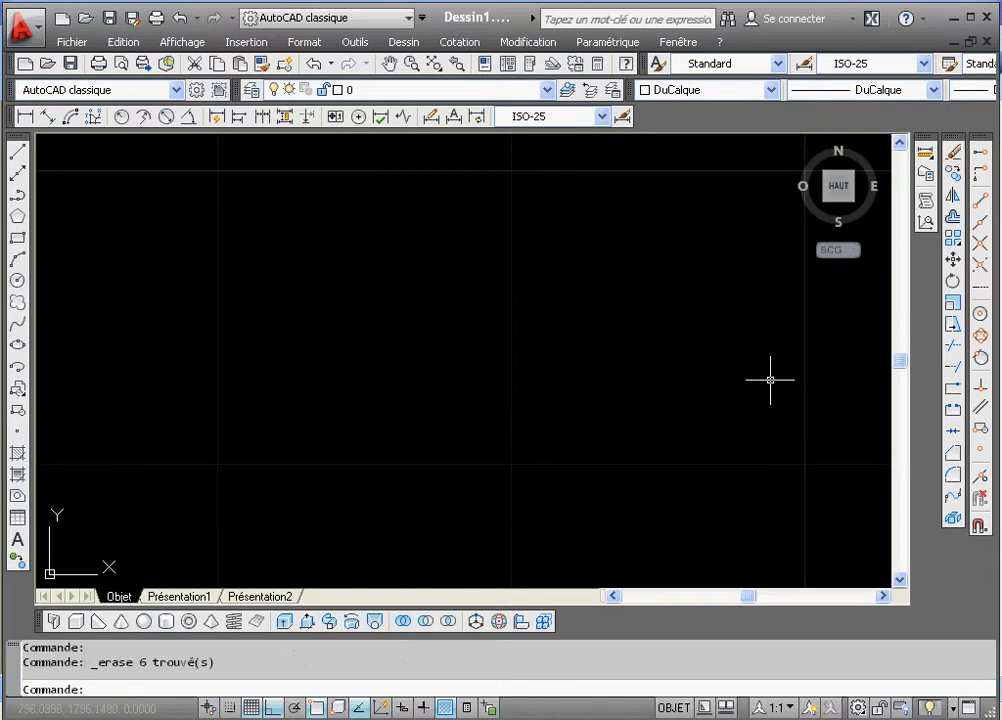
# Switch to Doc1 in Microsoft Word, examine the dimensions of the square, and return to AutoCAD.
pyautogui.click(472, 719)
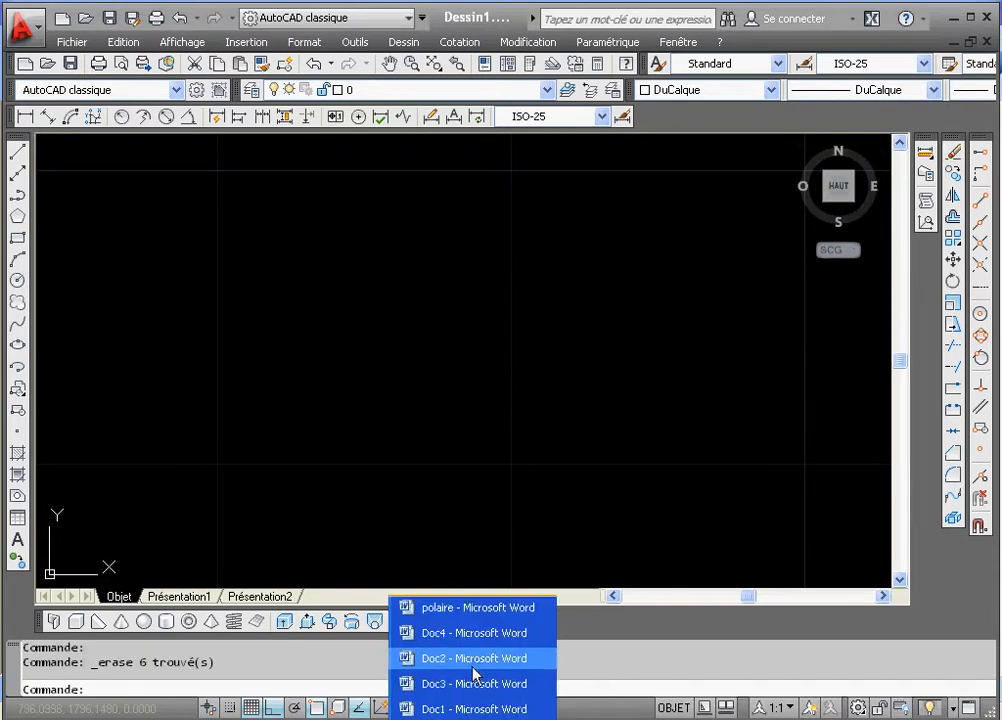
pyautogui.click(470, 709)
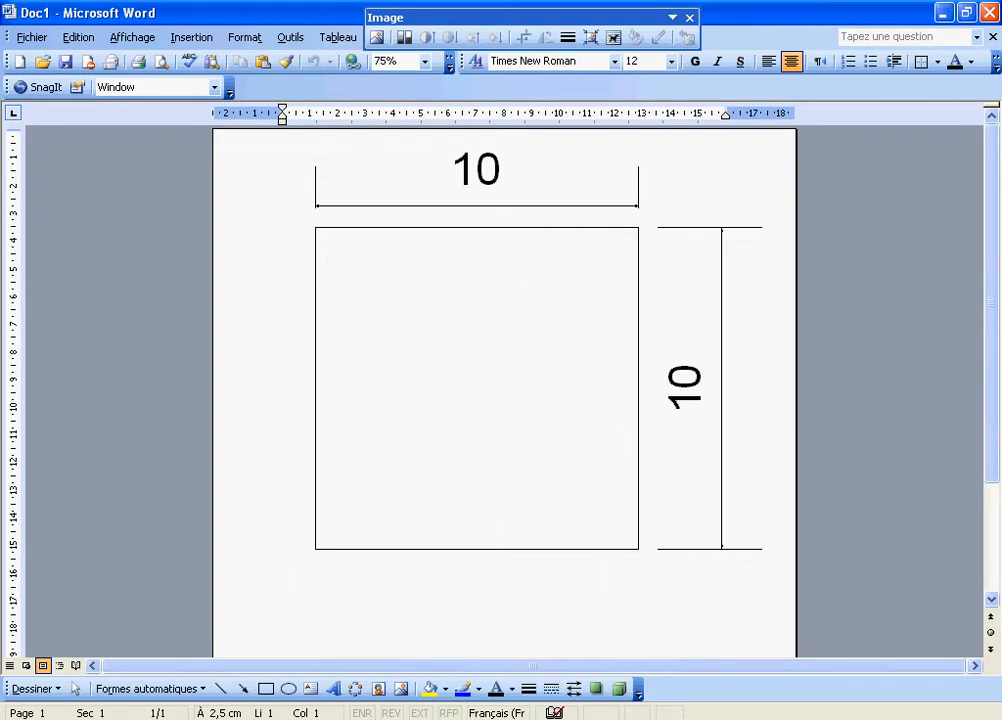
pyautogui.hotkey('alt', 'Tab')
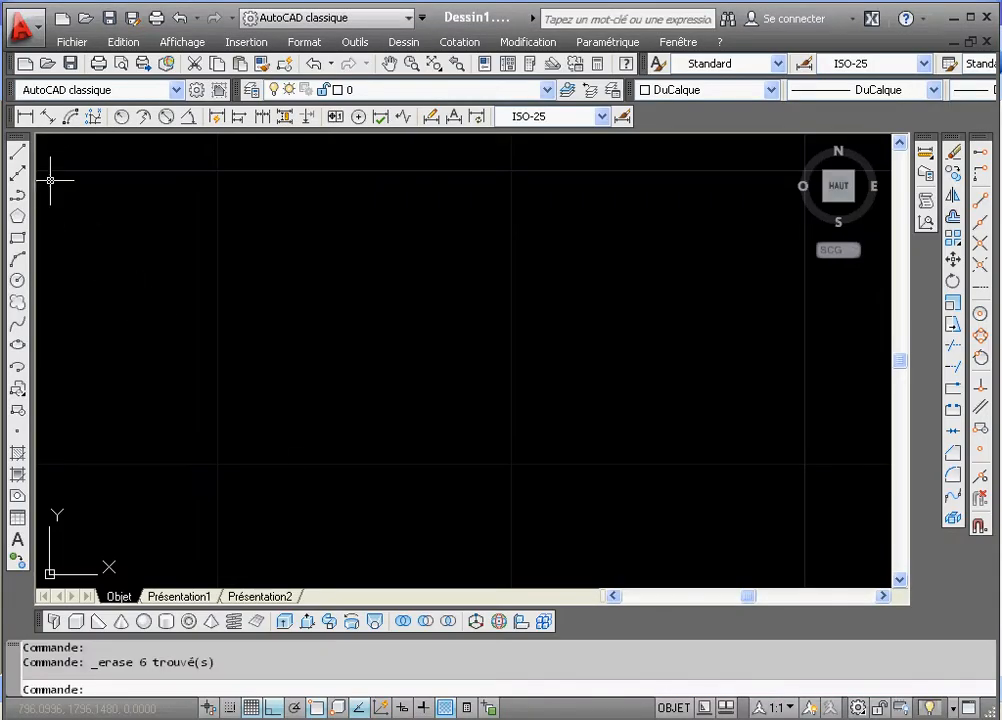
# Draw a 10 by 10 square from a free point with four Ortho Line segments going right, down, left and up.
pyautogui.click(17, 152)
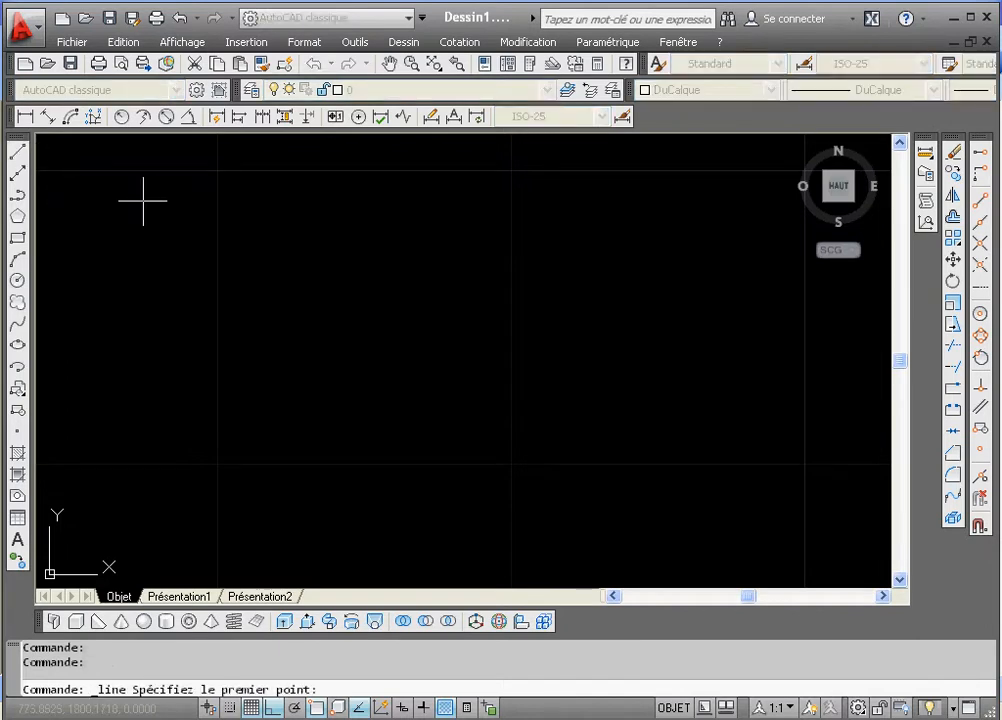
pyautogui.click(238, 189)
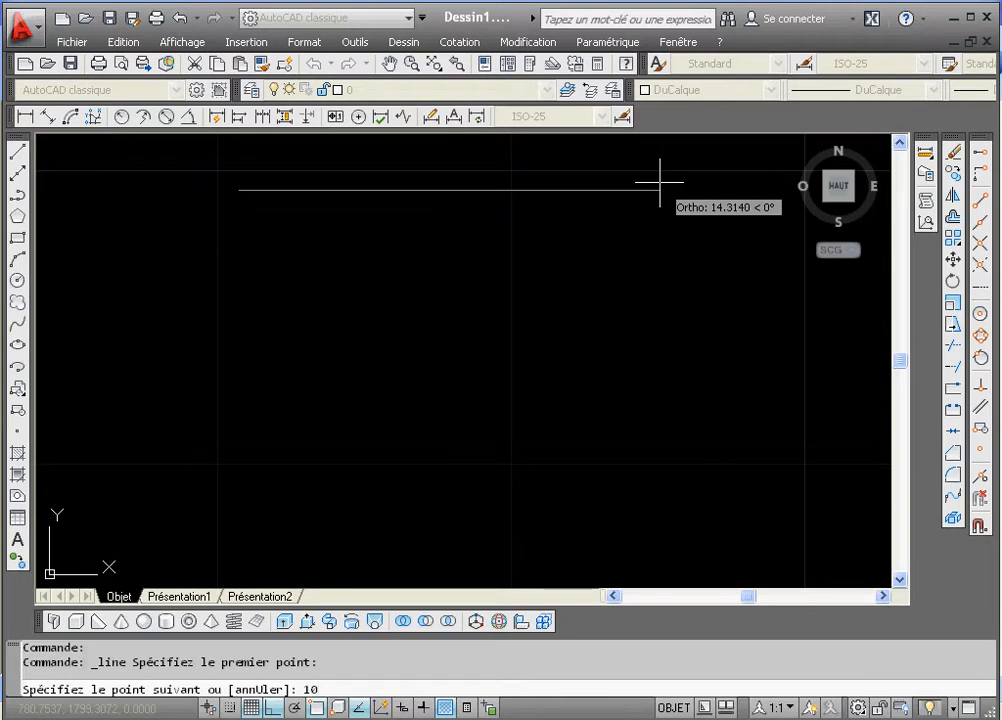
pyautogui.press('Return')
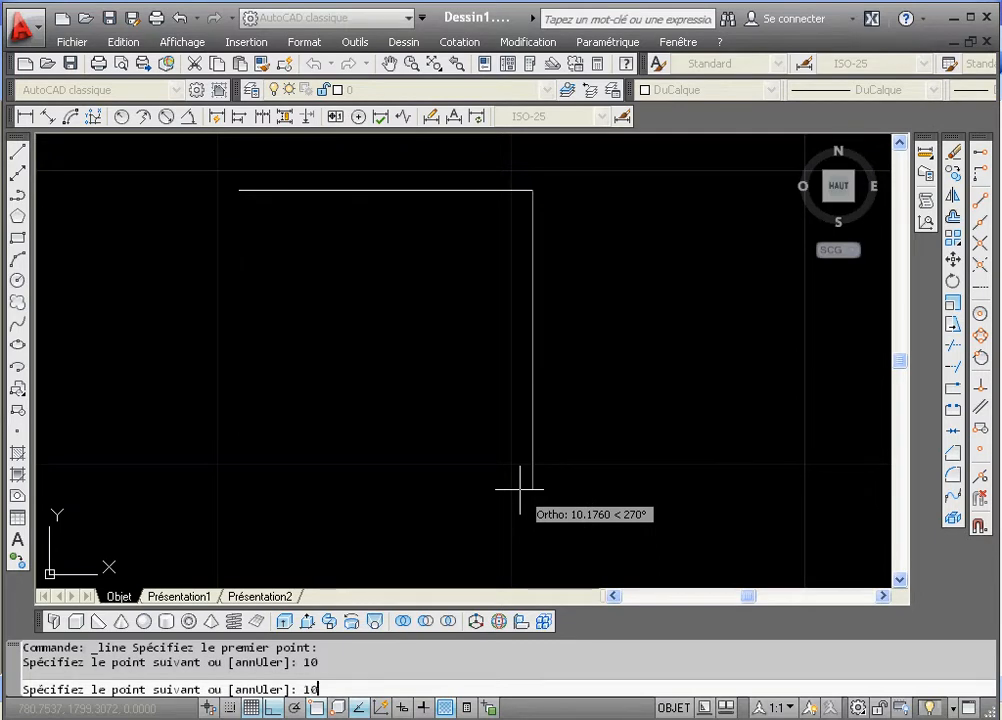
pyautogui.write('10')
pyautogui.press('Return')
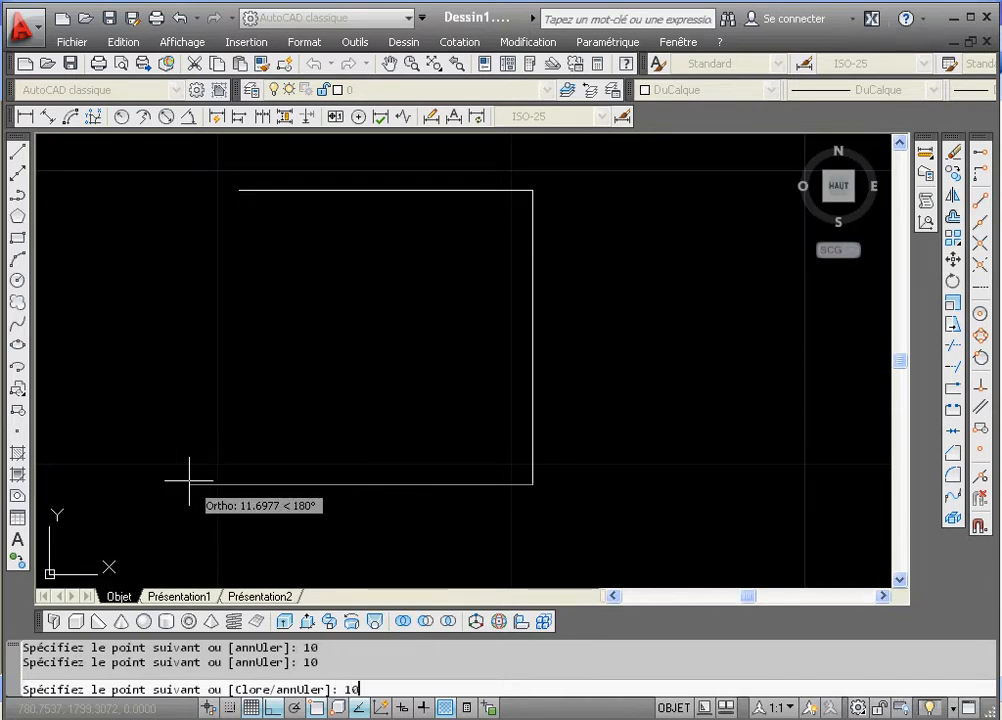
pyautogui.write('10')
pyautogui.press('Return')
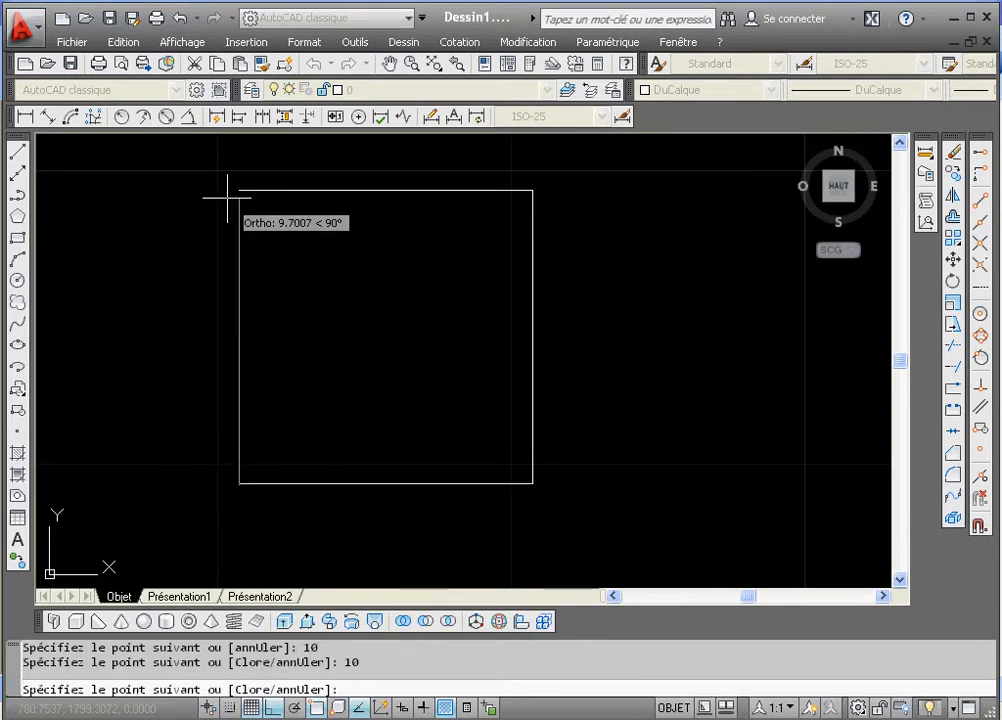
pyautogui.write('10')
pyautogui.press('Return')
pyautogui.press('Return')
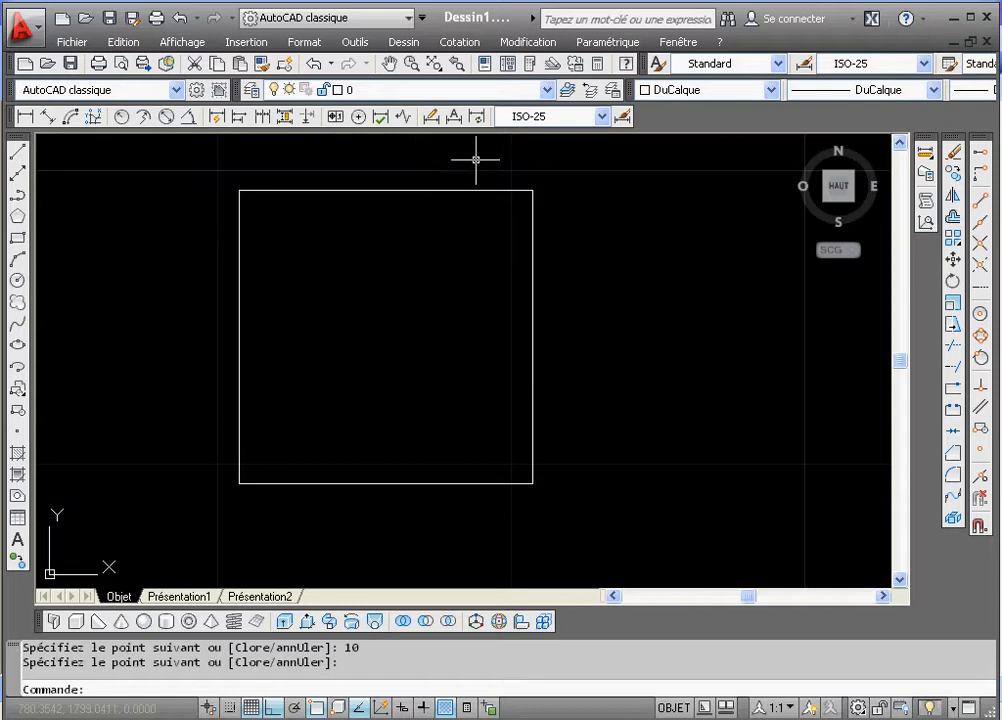
# Select the whole square with a crossing window and erase it.
pyautogui.click(558, 165)
pyautogui.moveTo(251, 419); pyautogui.dragTo(224, 470)
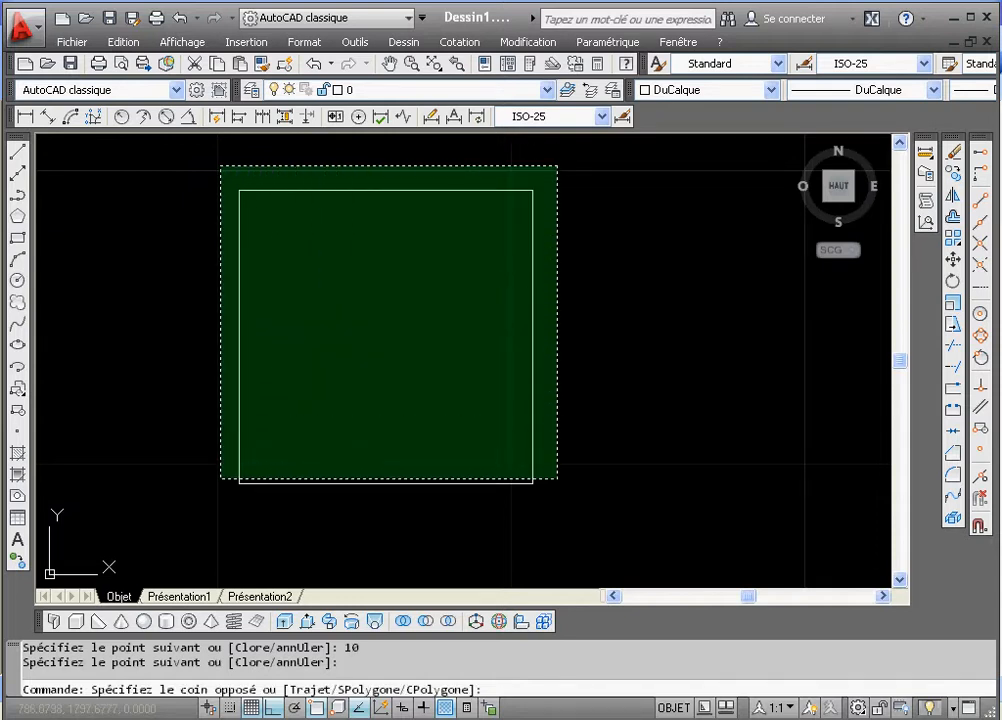
pyautogui.click(212, 500)
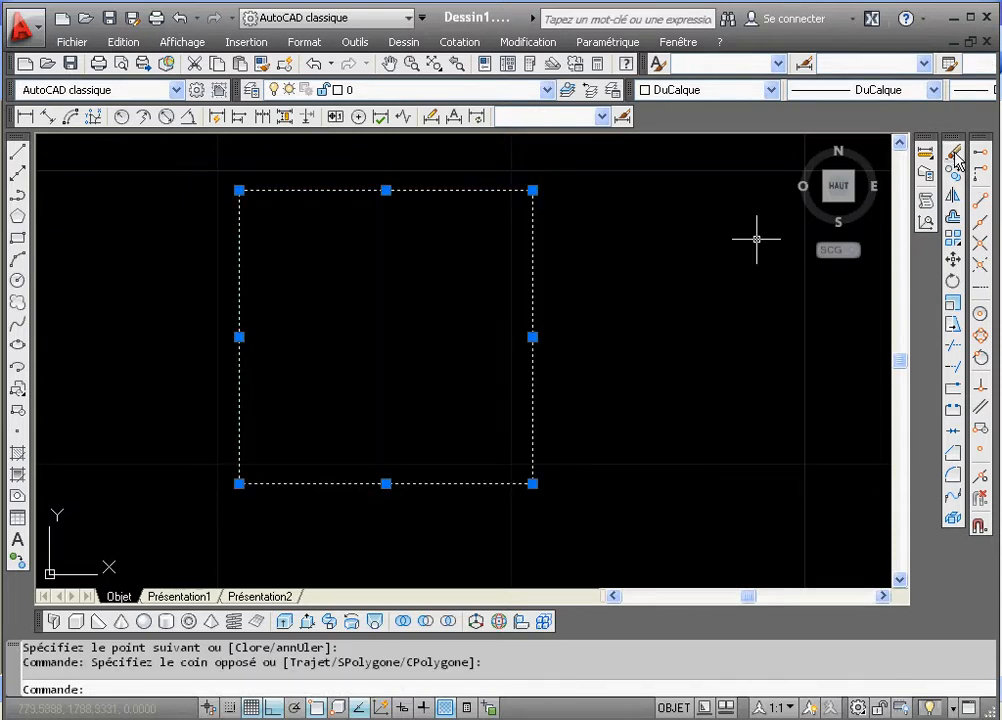
pyautogui.press('Delete')
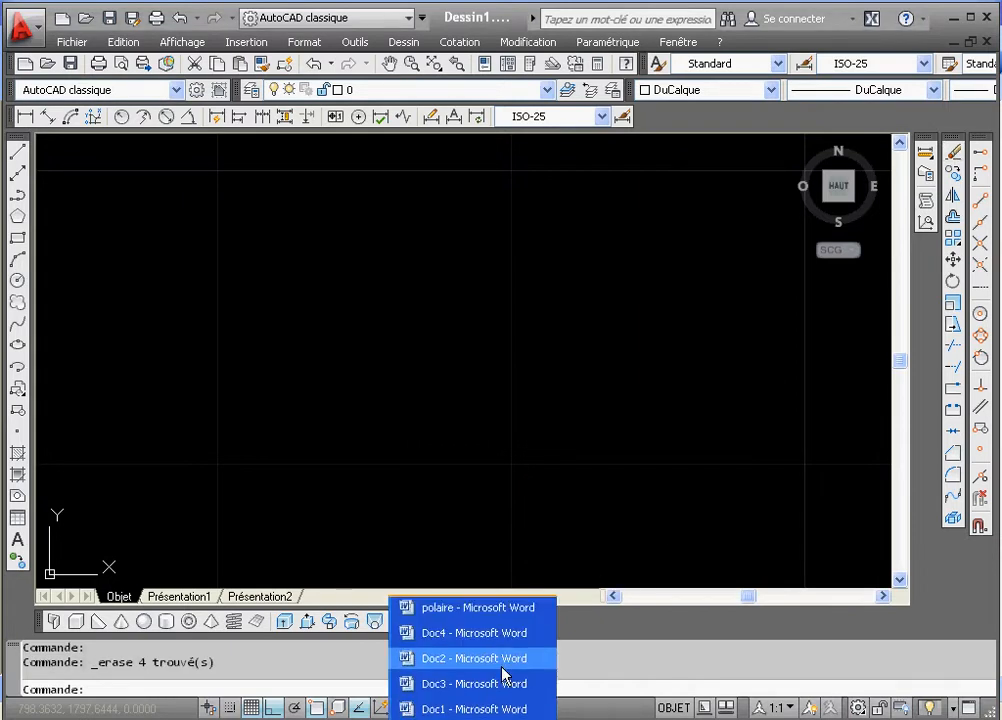
# Examine the dimensioned figures in the Word documents Doc2, Doc3 and Doc4, then return to AutoCAD.
pyautogui.click(503, 666)
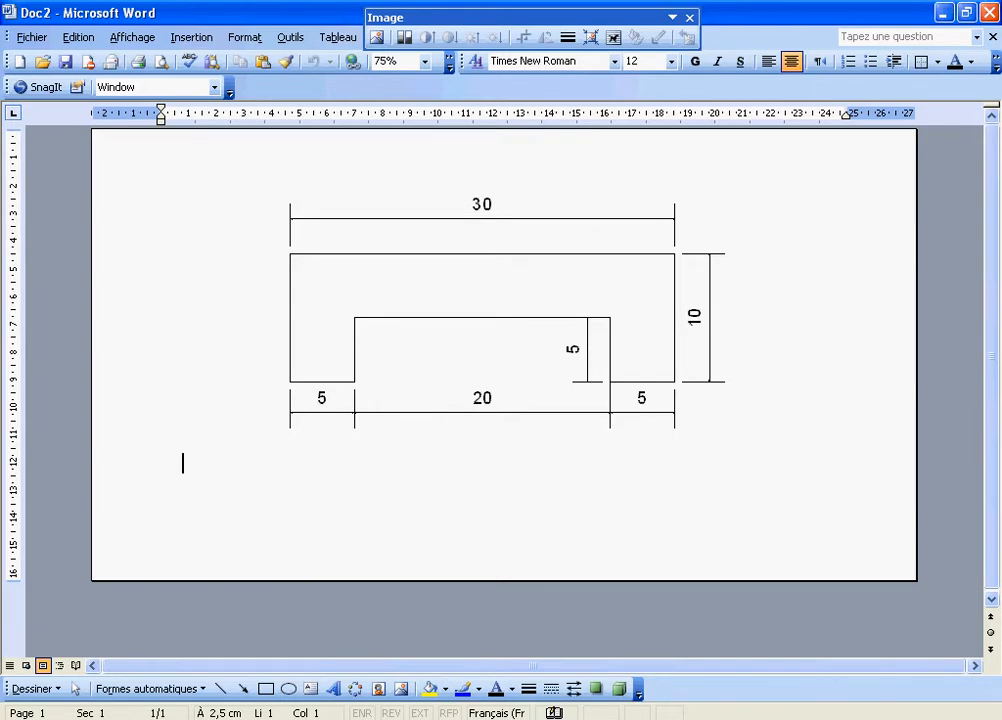
pyautogui.click(500, 719)
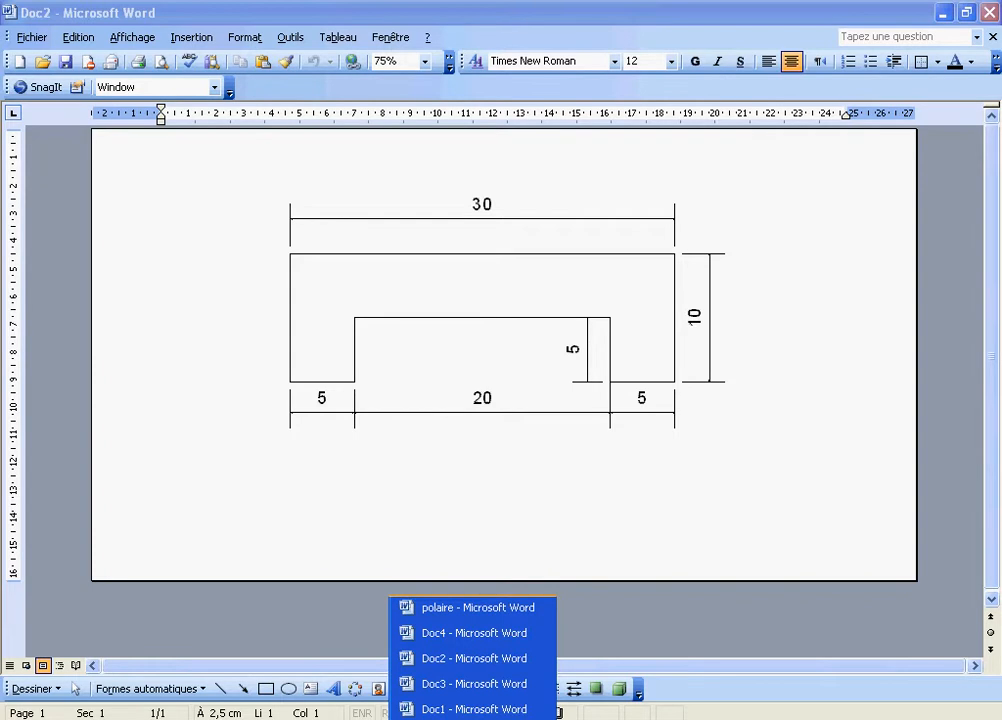
pyautogui.click(487, 683)
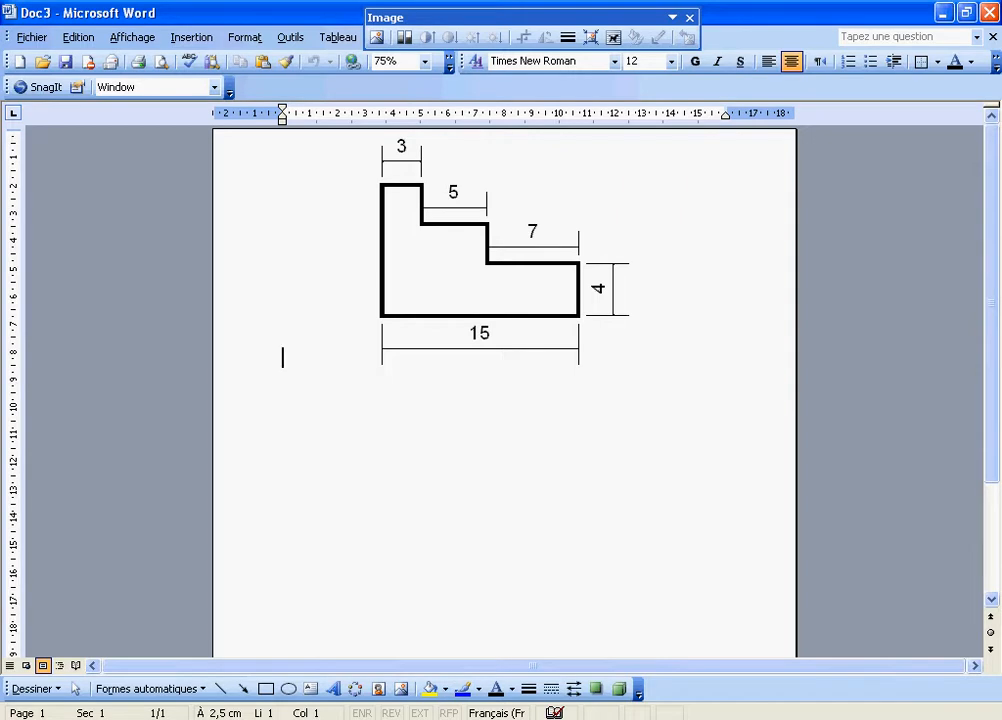
pyautogui.click(470, 718)
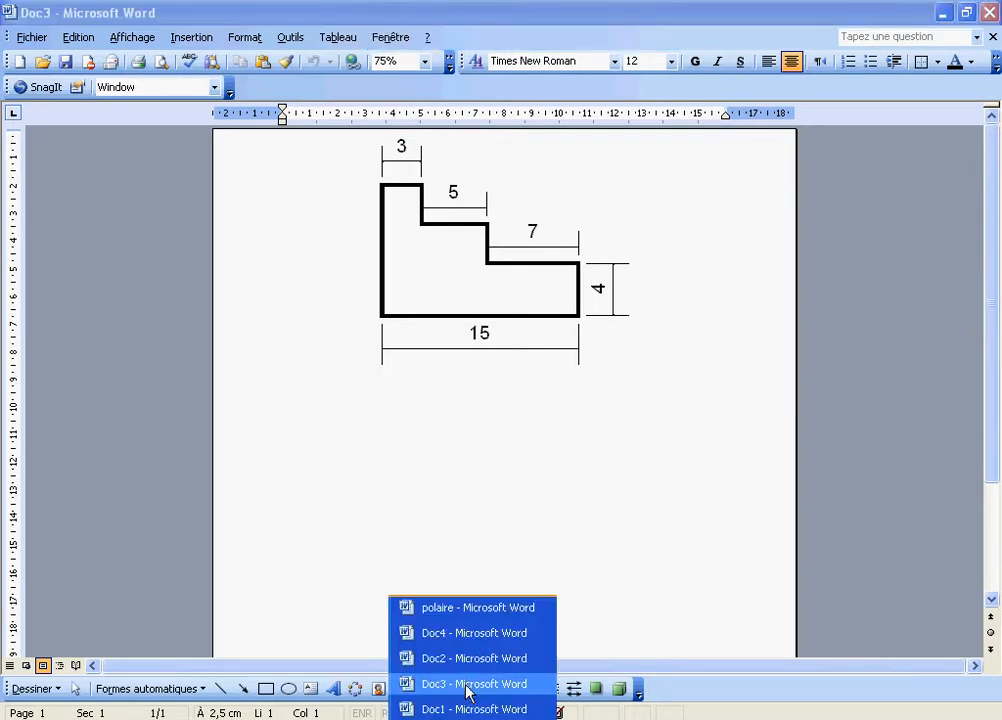
pyautogui.click(470, 634)
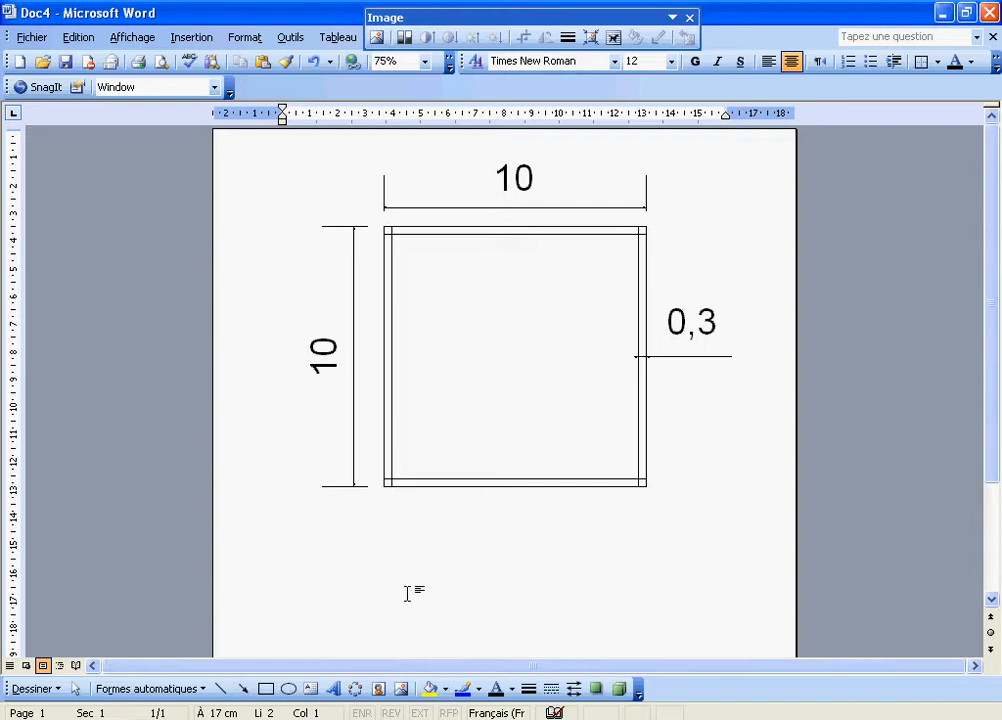
pyautogui.hotkey('alt', 'Tab')
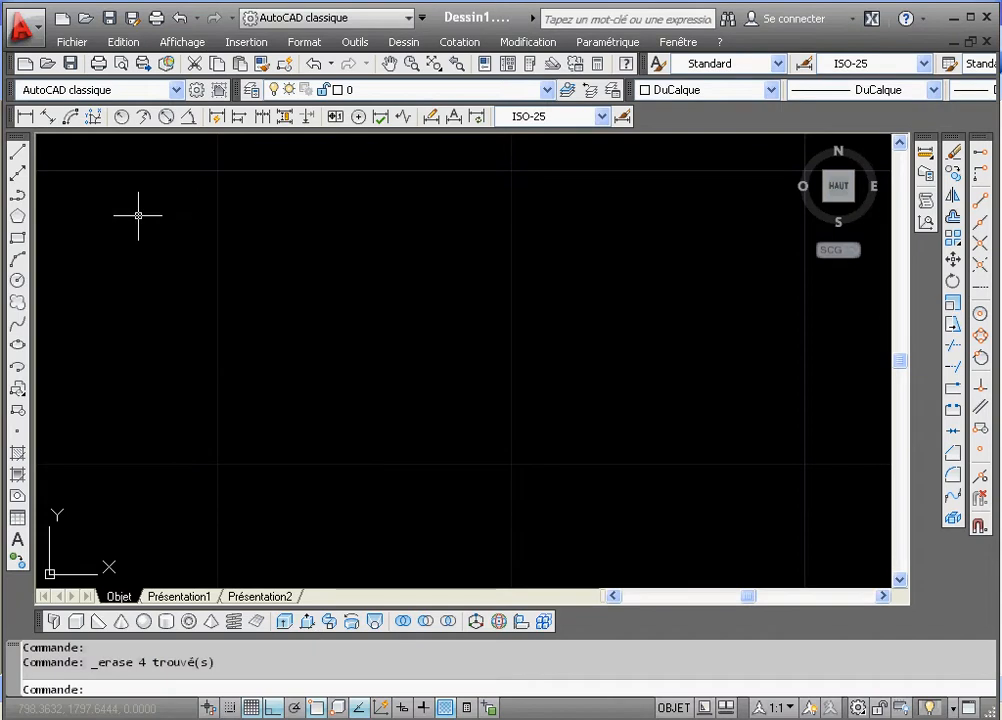
# Draw a 10 by 10 square from a free point with four Ortho Line segments running right, down, left and up.
pyautogui.click(17, 152)
pyautogui.click(251, 242)
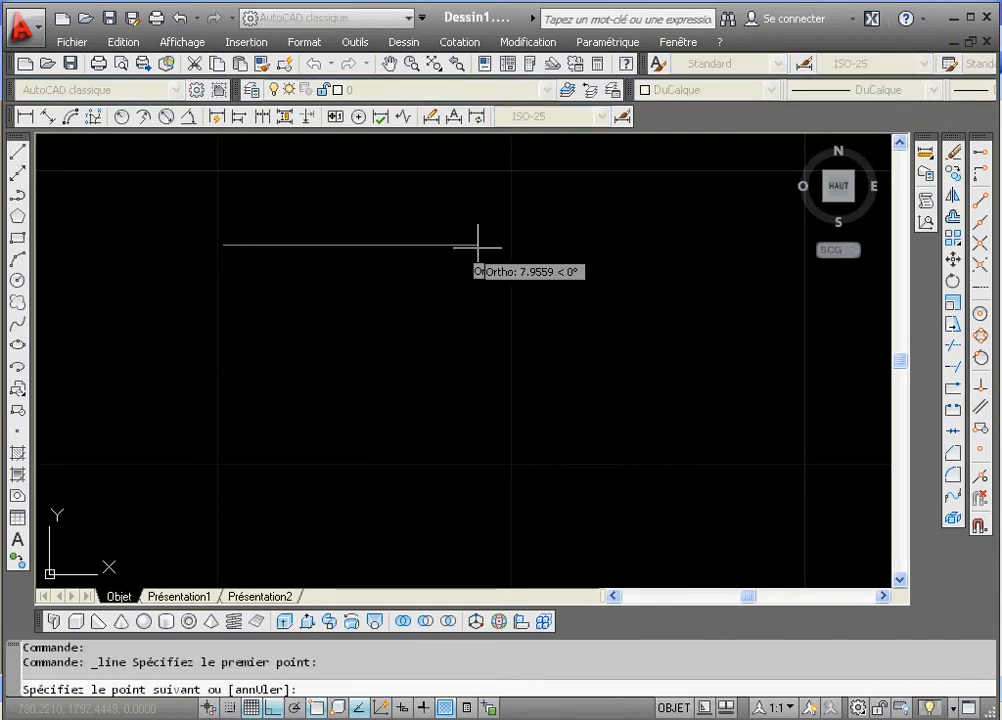
pyautogui.write('1')
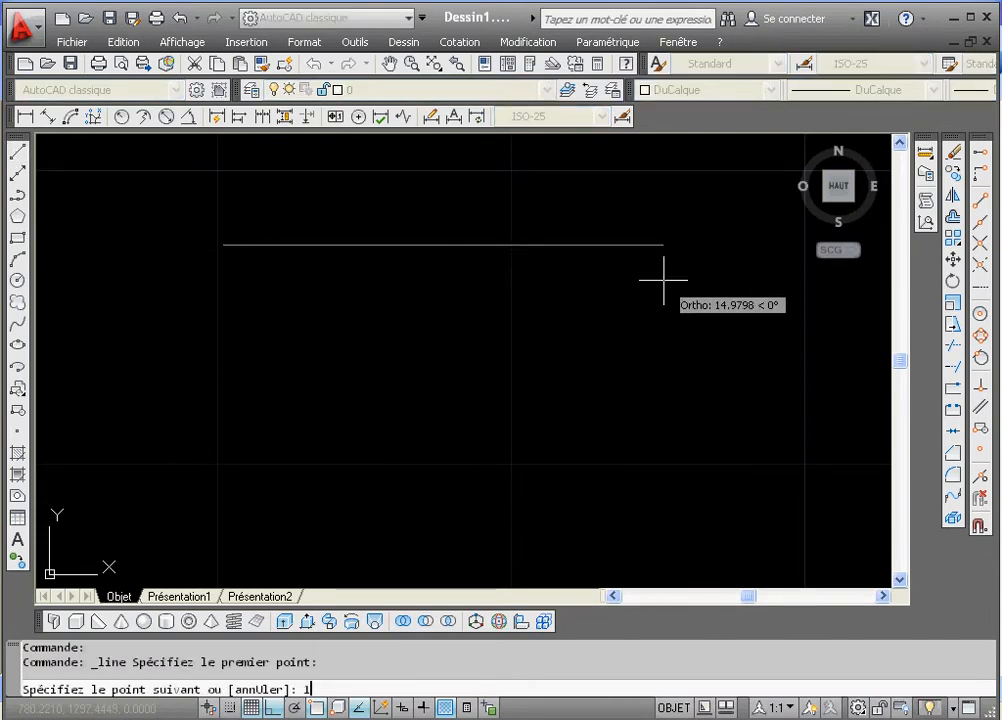
pyautogui.write('0')
pyautogui.press('Return')
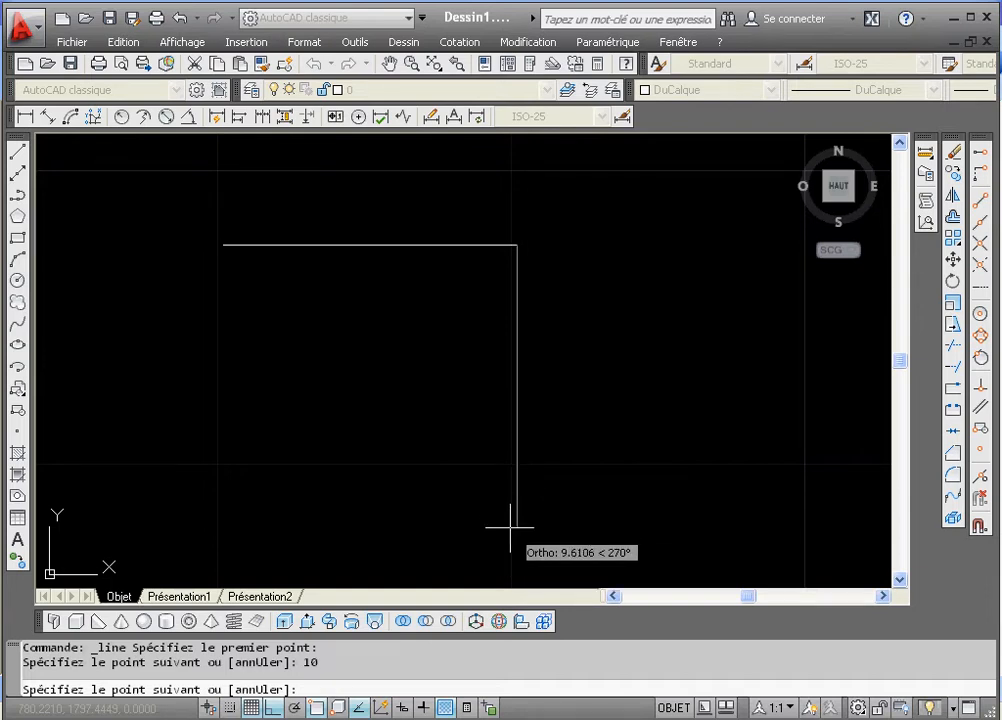
pyautogui.write('10')
pyautogui.press('Return')
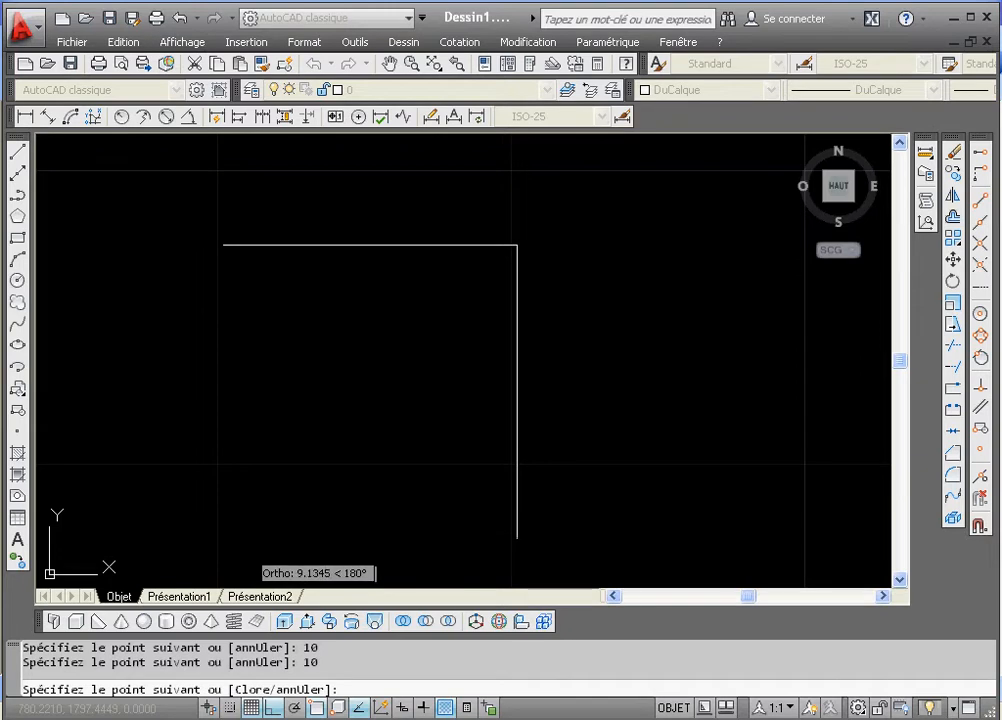
pyautogui.write('10')
pyautogui.press('Return')
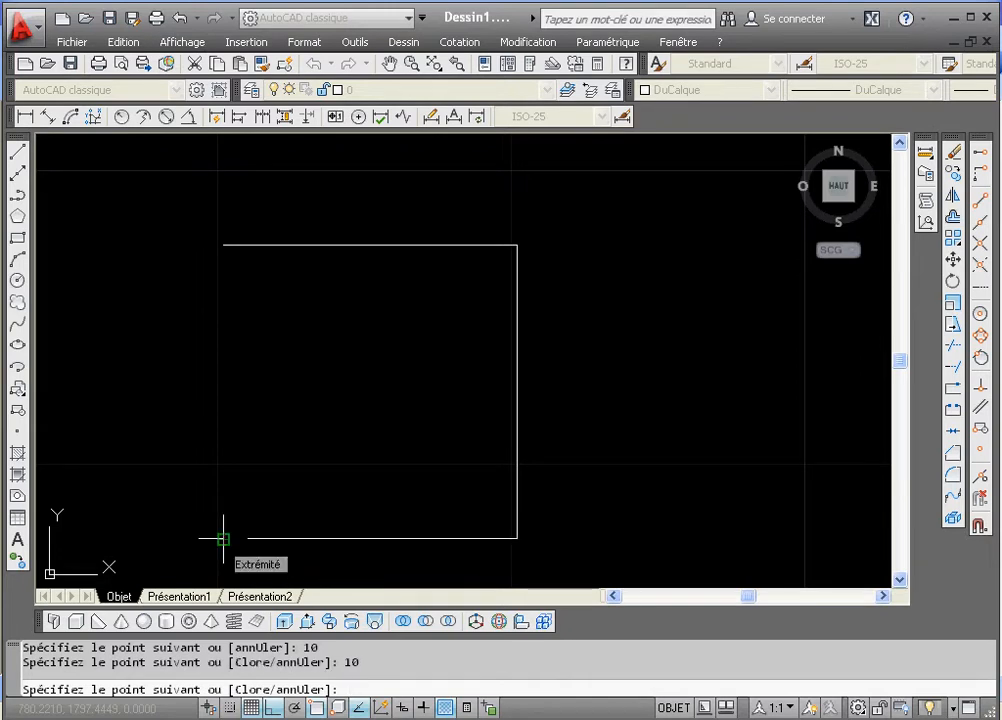
pyautogui.write('10')
pyautogui.press('Return')
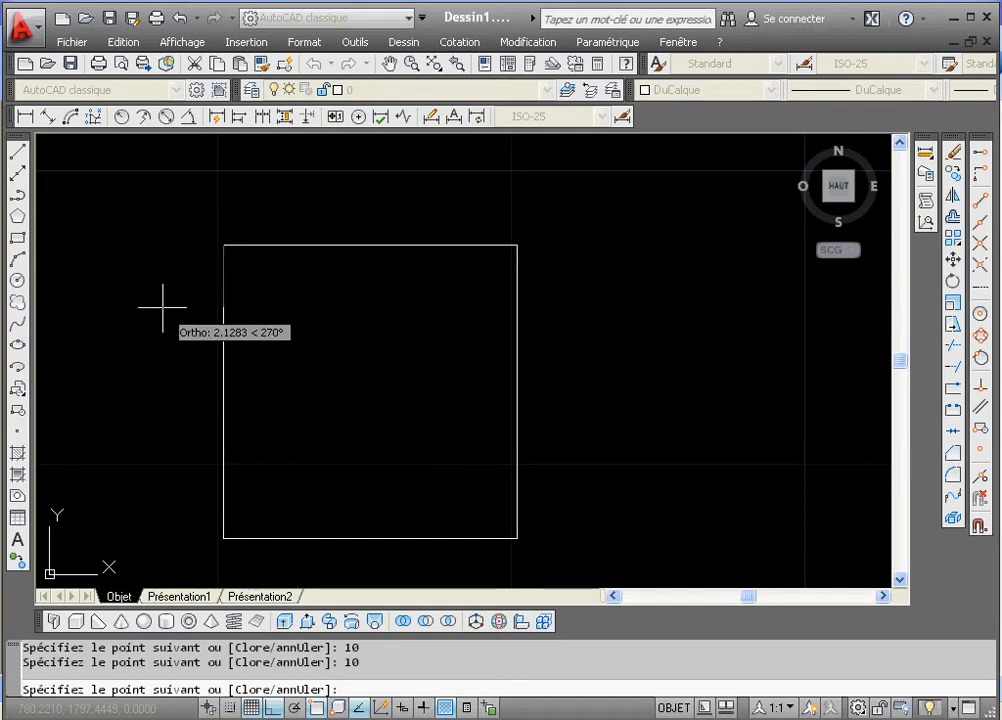
pyautogui.press('Return')
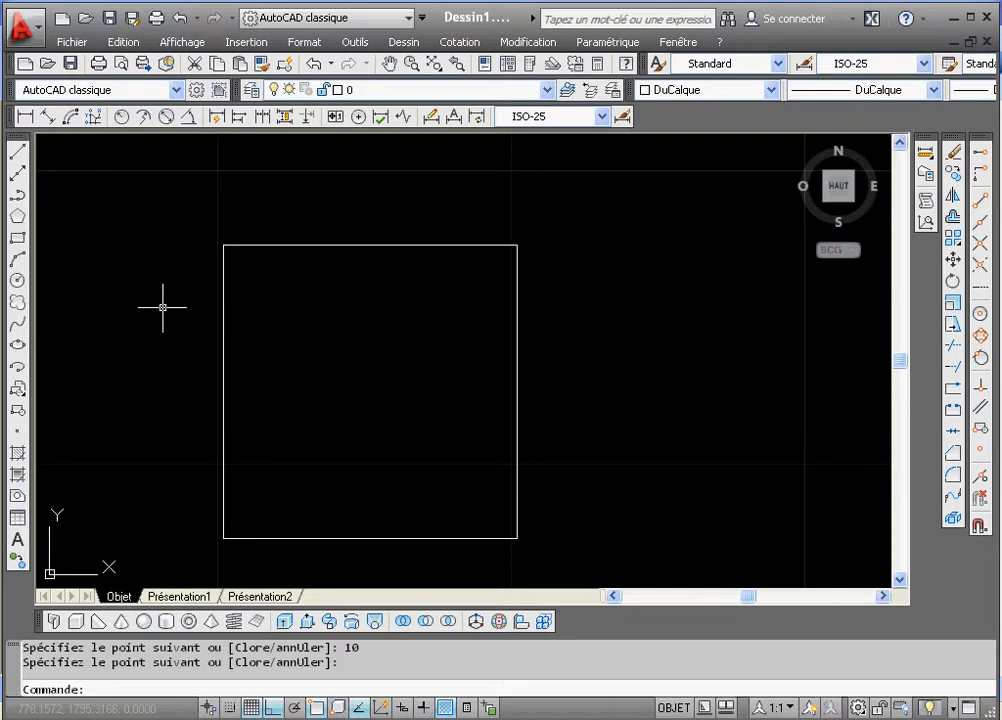
# Centre the square in view, switch to Doc4 in Microsoft Word to examine the double-lined square's dimensions, and return to AutoCAD.
pyautogui.click(394, 64)
pyautogui.moveTo(362, 322); pyautogui.dragTo(429, 293)
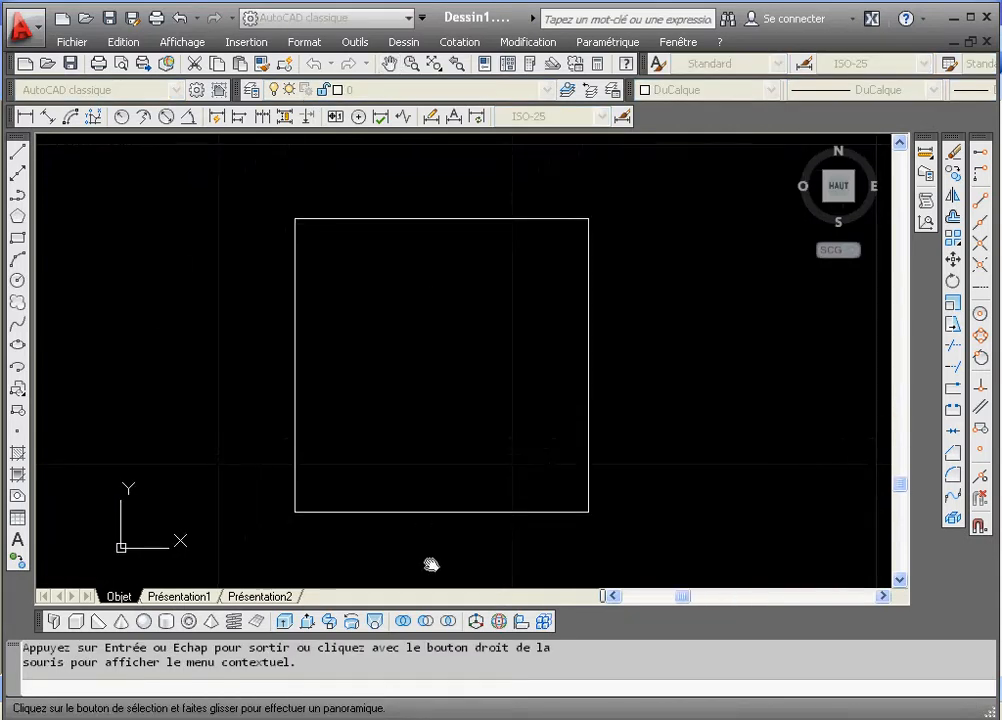
pyautogui.click(472, 608)
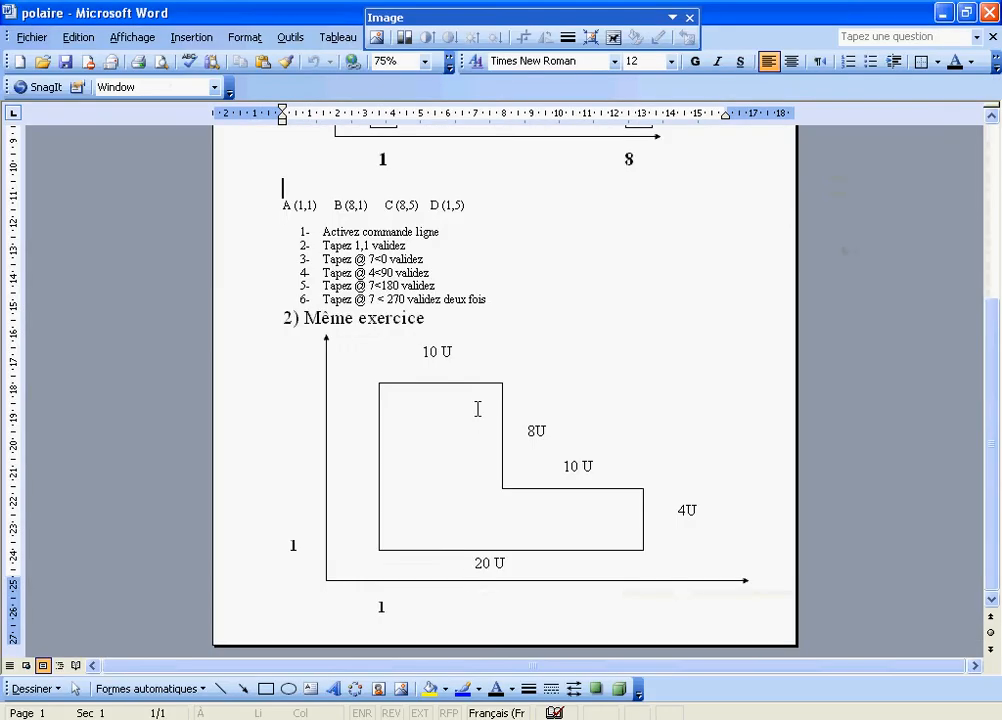
pyautogui.click(465, 717)
pyautogui.click(465, 717)
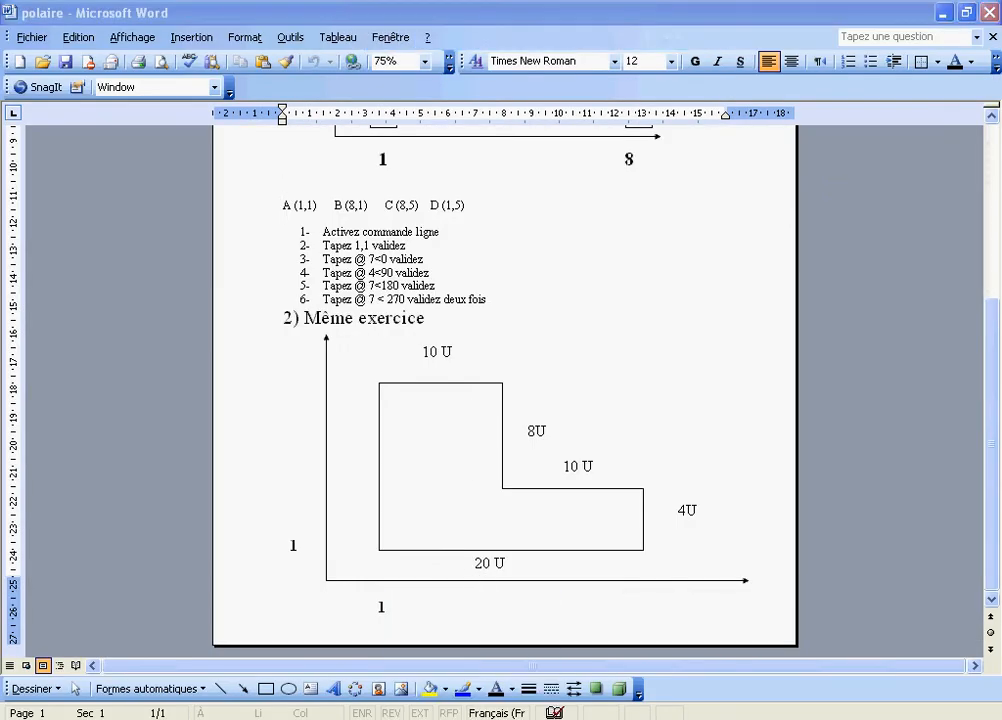
pyautogui.click(465, 717)
pyautogui.click(470, 633)
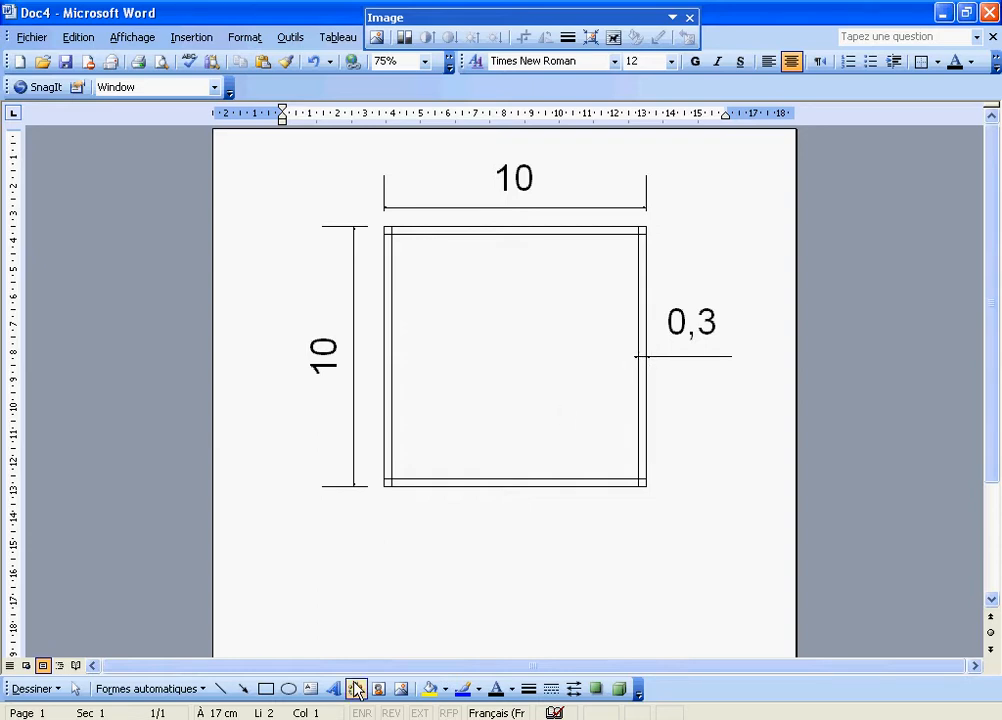
pyautogui.hotkey('alt', 'Tab')
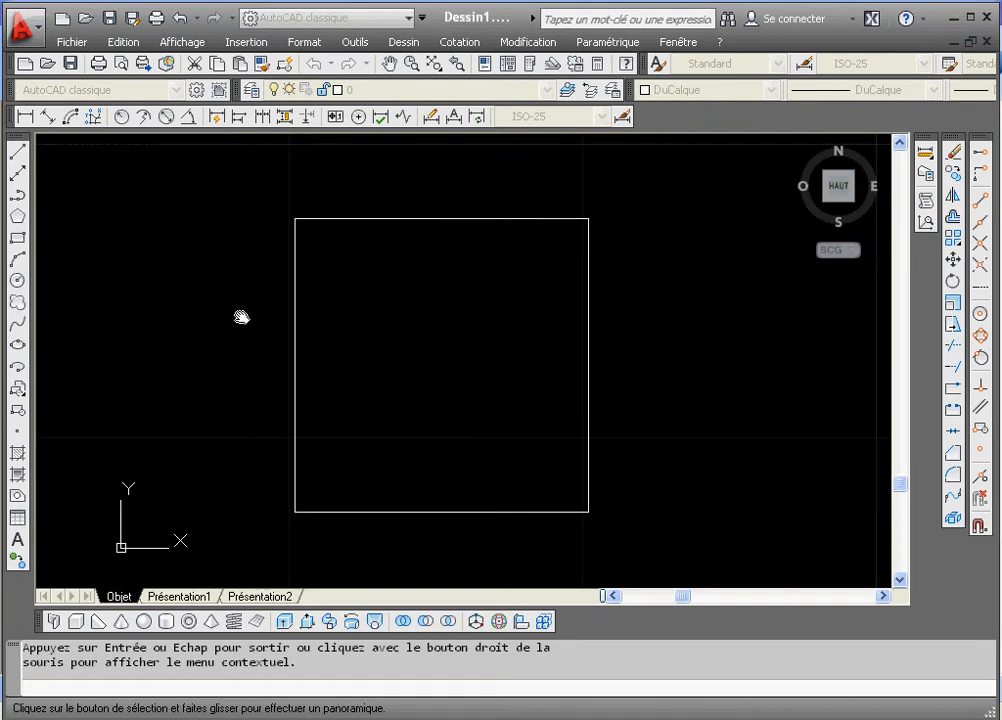
# Draw a 0.3 Ortho line leftward along the top edge from the square's upper-right corner.
pyautogui.click(18, 153)
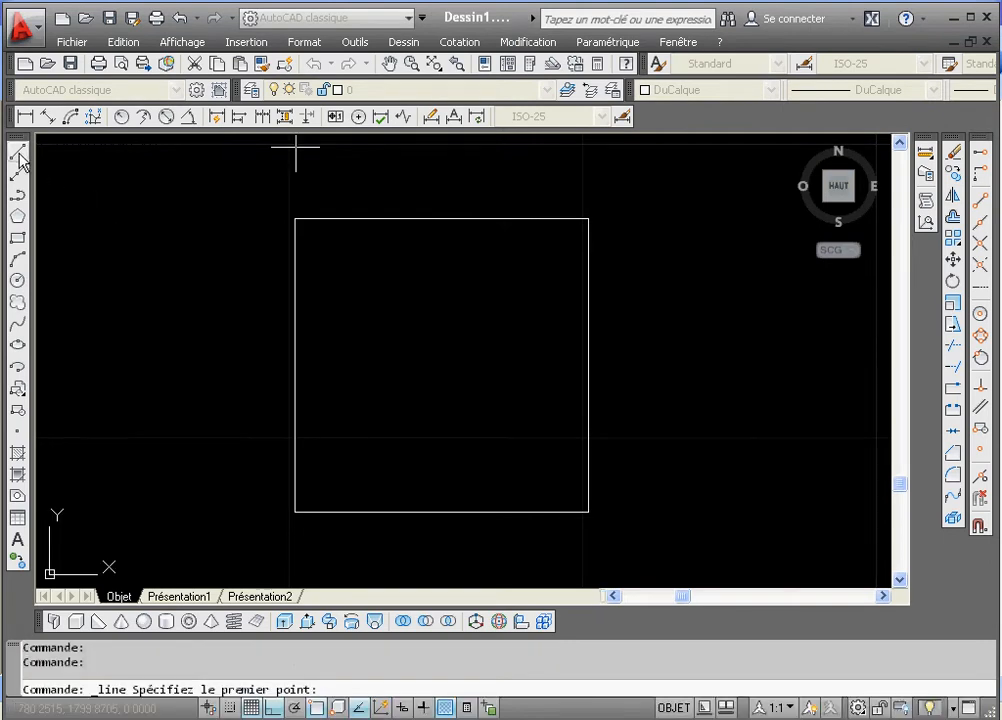
pyautogui.click(588, 218)
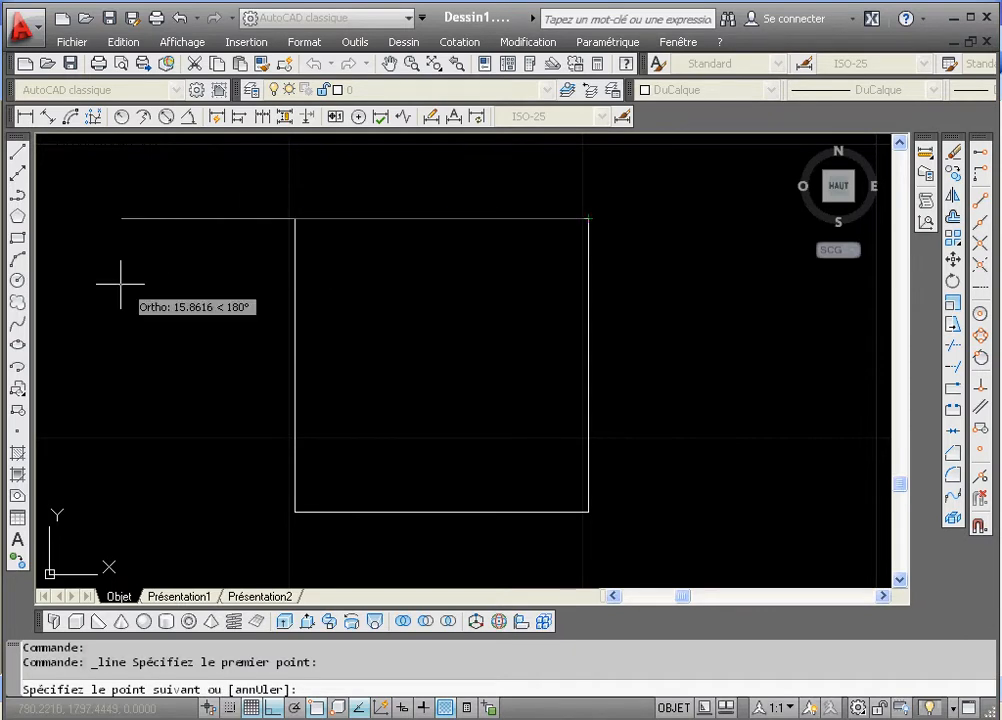
pyautogui.write('0.')
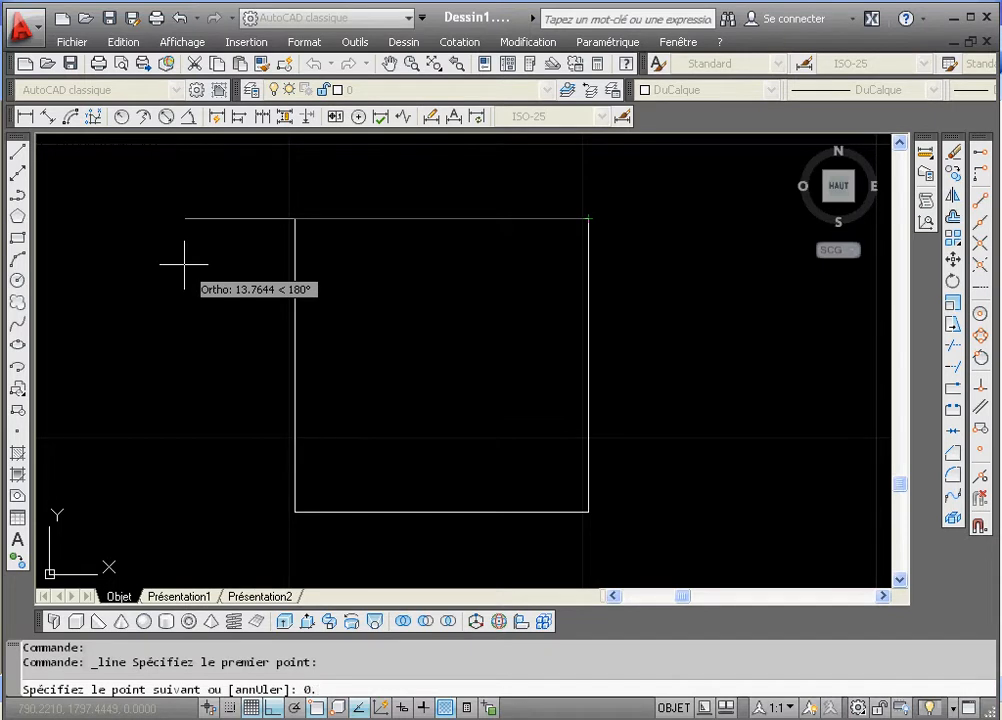
pyautogui.write('3')
pyautogui.press('Return')
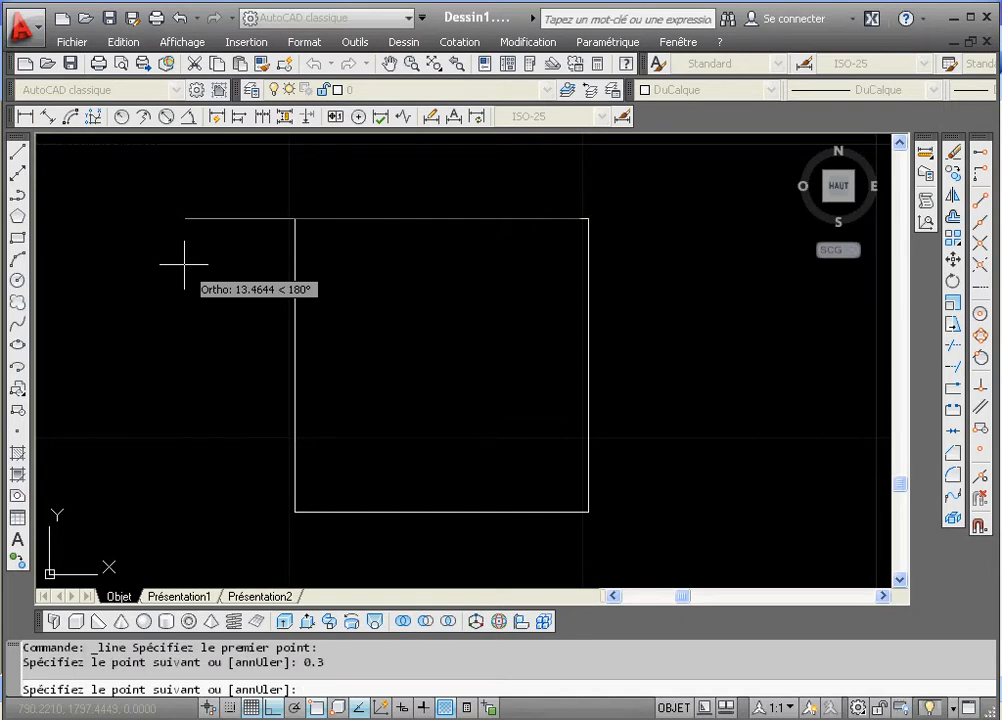
pyautogui.press('Return')
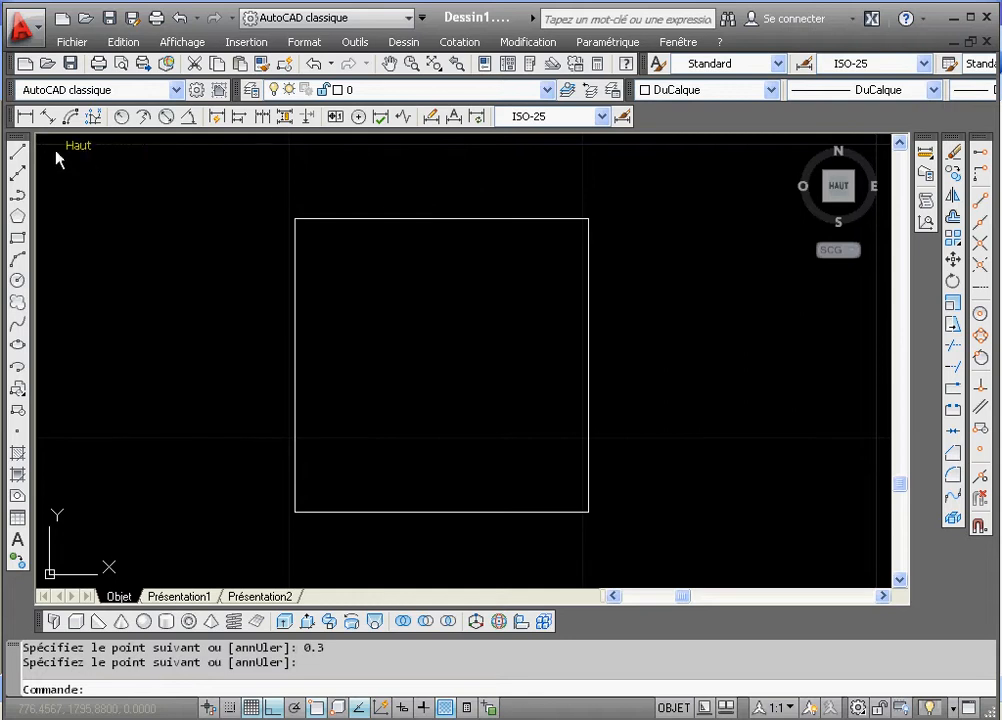
# Draw a 10-unit vertical Ortho line downward from the free end of the short 0.3 segment on the top edge.
pyautogui.click(17, 151)
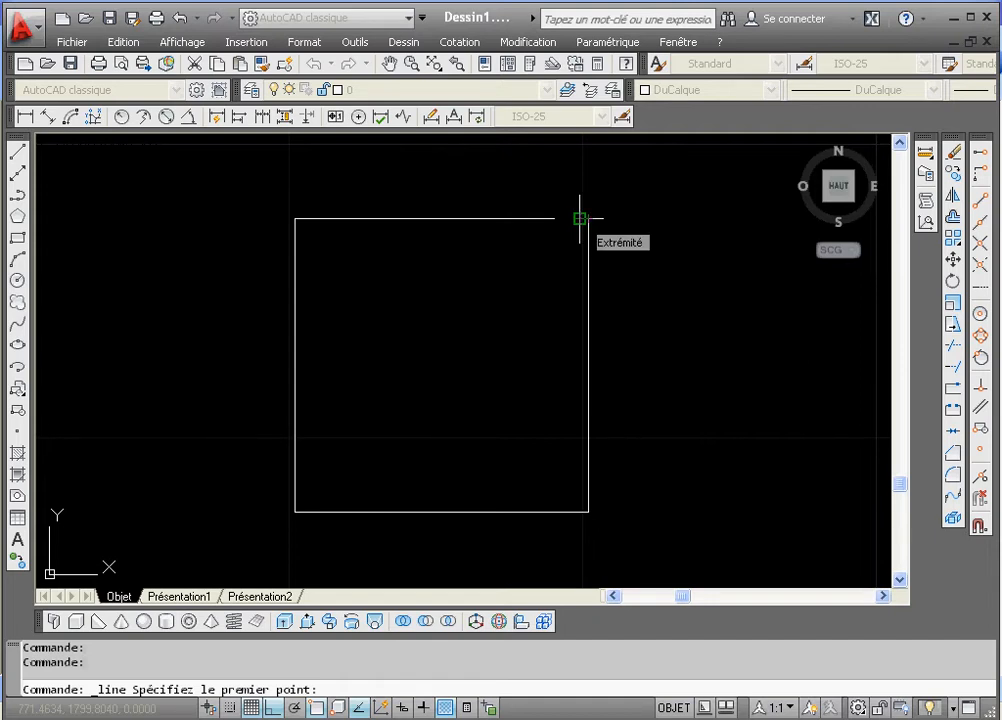
pyautogui.click(580, 218)
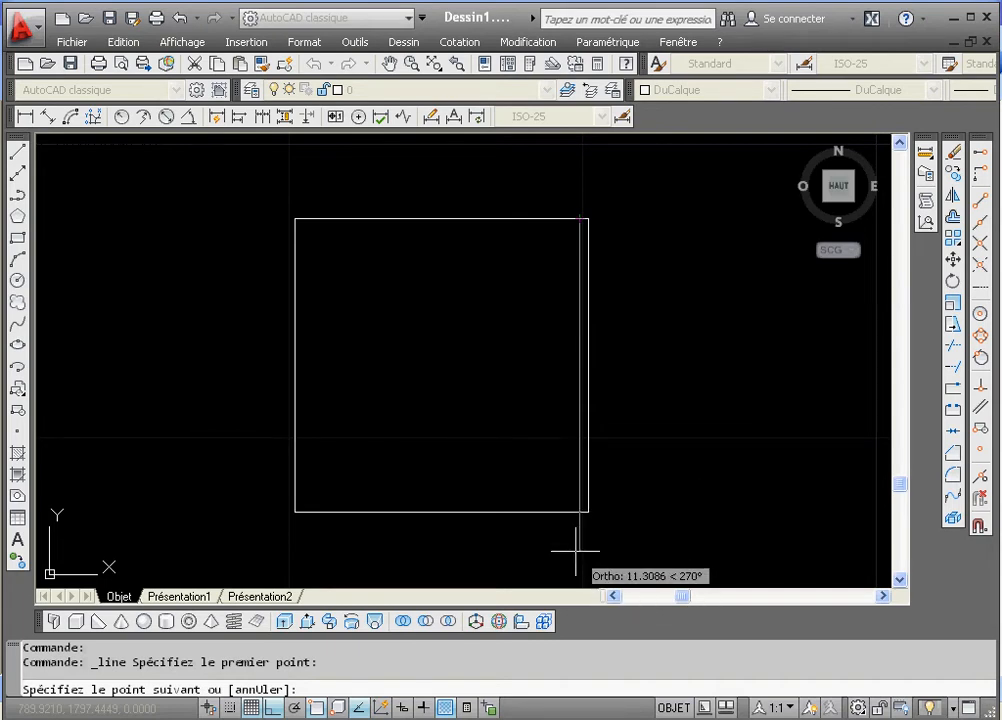
pyautogui.write('10')
pyautogui.press('Return')
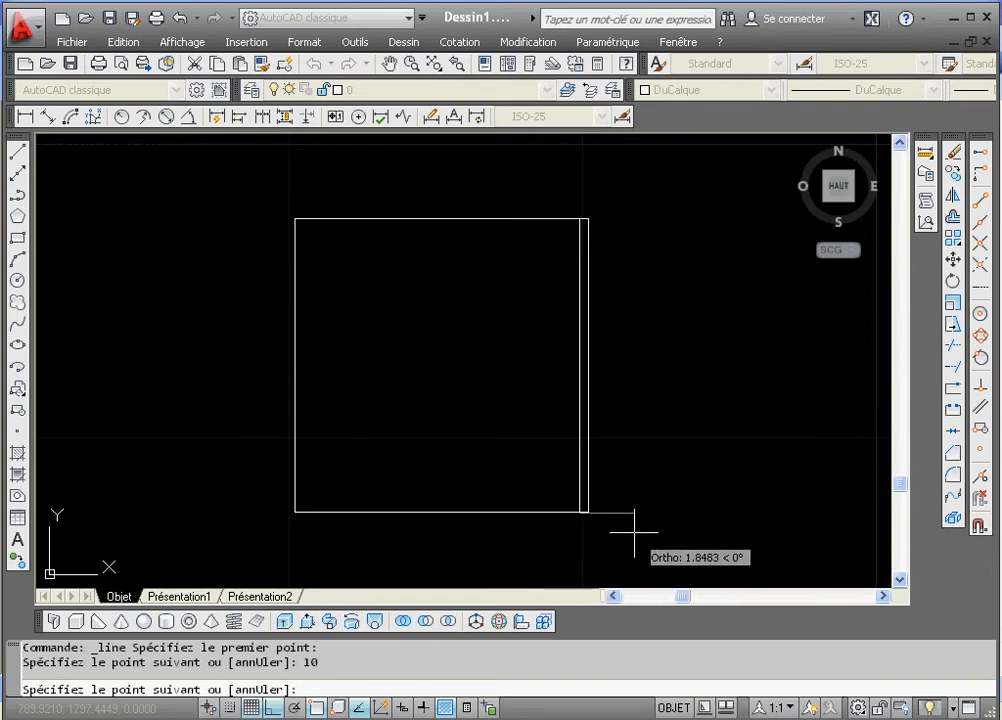
pyautogui.press('Return')
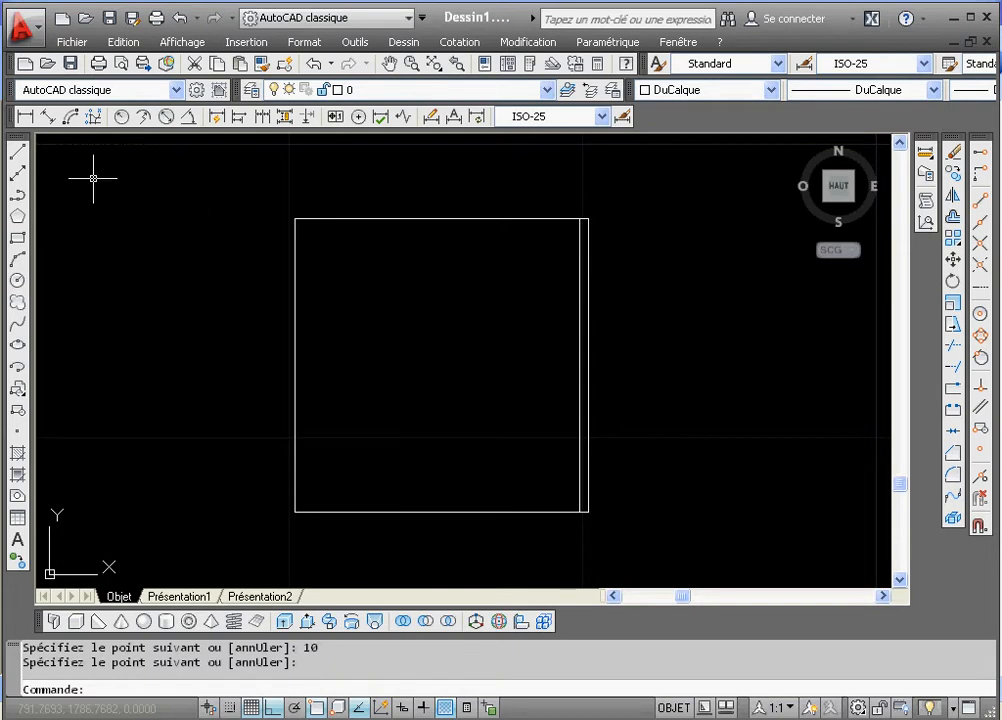
# From the square's upper-left corner, draw a 0.3 Ortho segment right and continue it 10 units down as the inner left line.
pyautogui.click(294, 218)
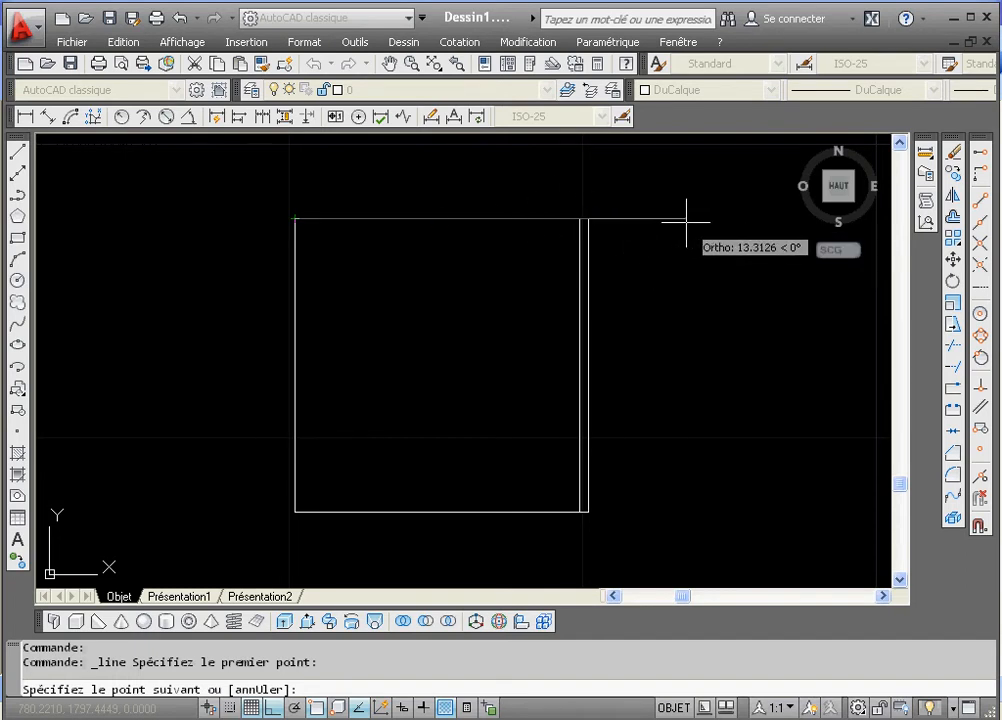
pyautogui.write('0.3')
pyautogui.press('Return')
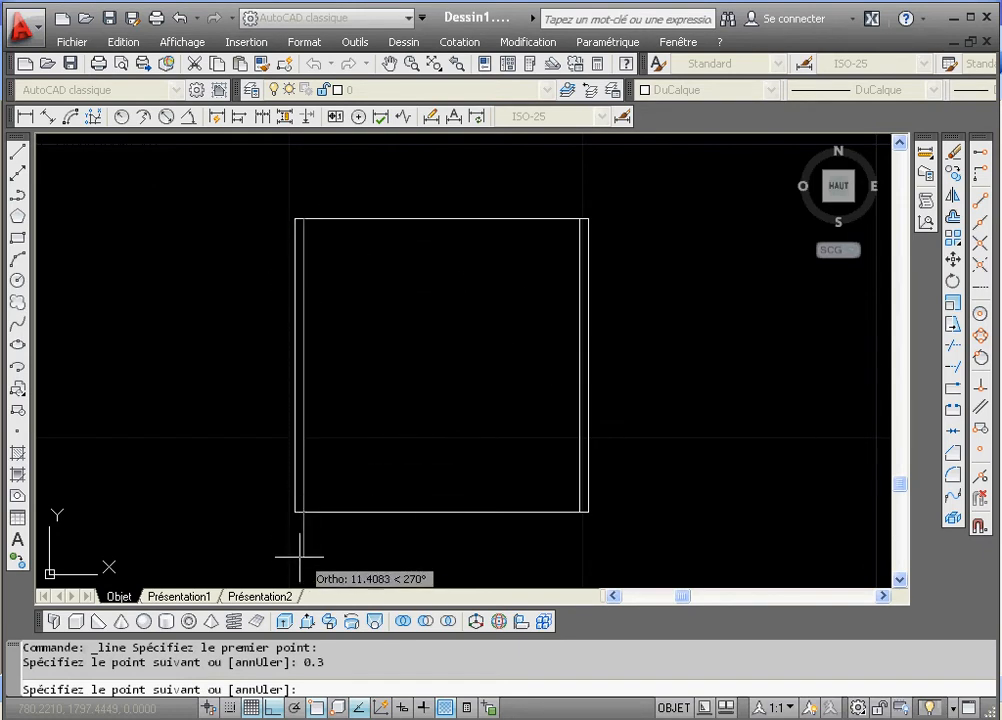
pyautogui.write('1')
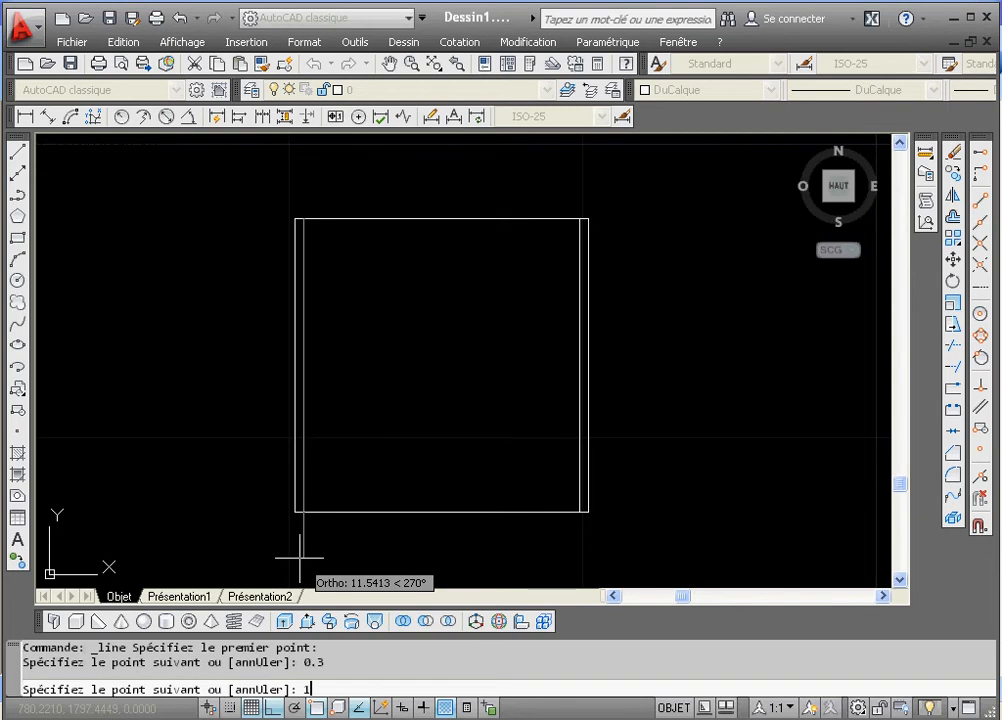
pyautogui.write('0')
pyautogui.press('Return')
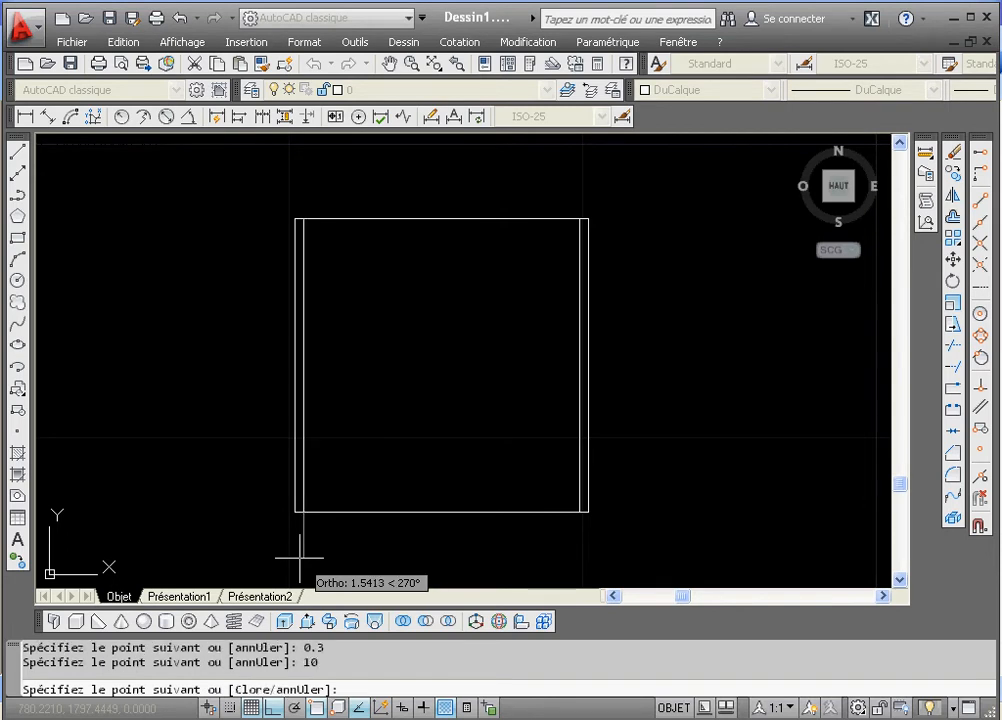
pyautogui.press('Return')
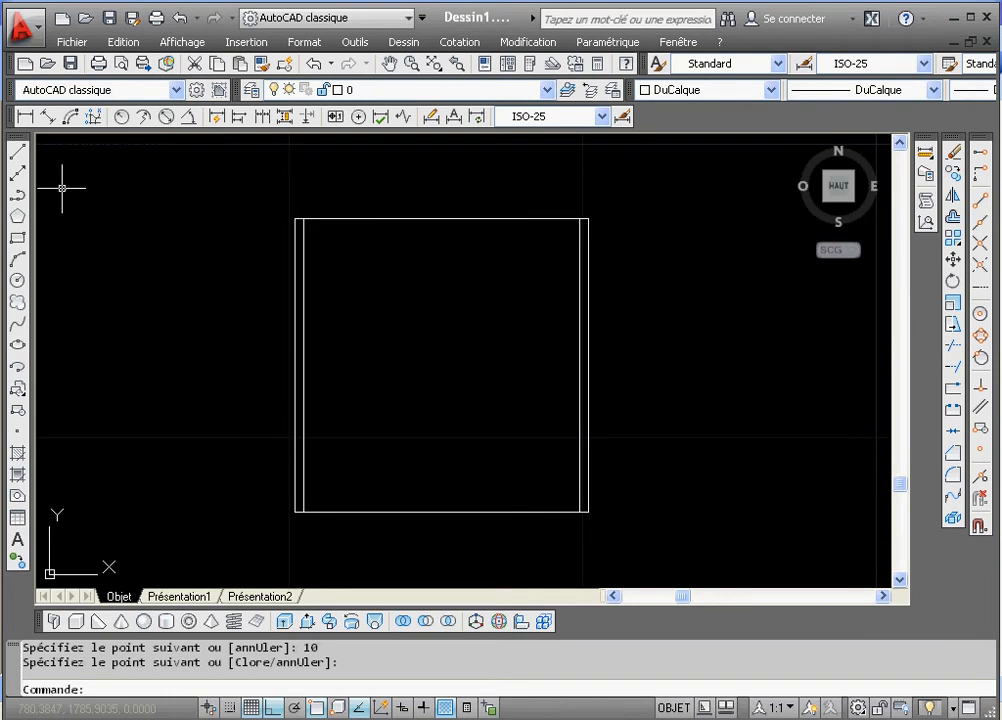
pyautogui.click(18, 150)
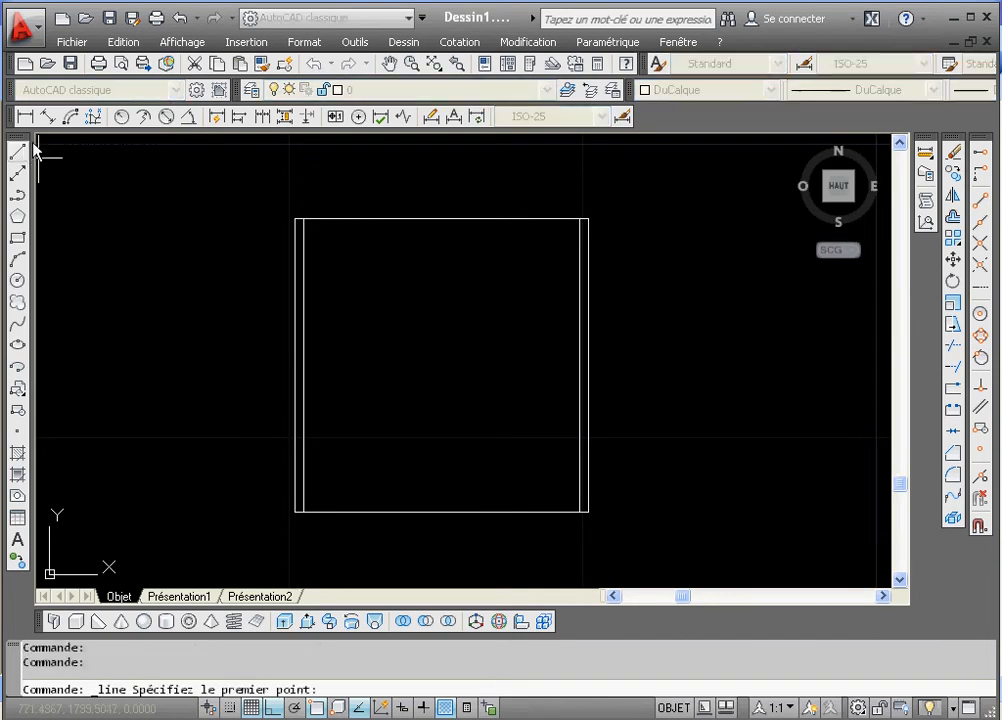
pyautogui.click(303, 218)
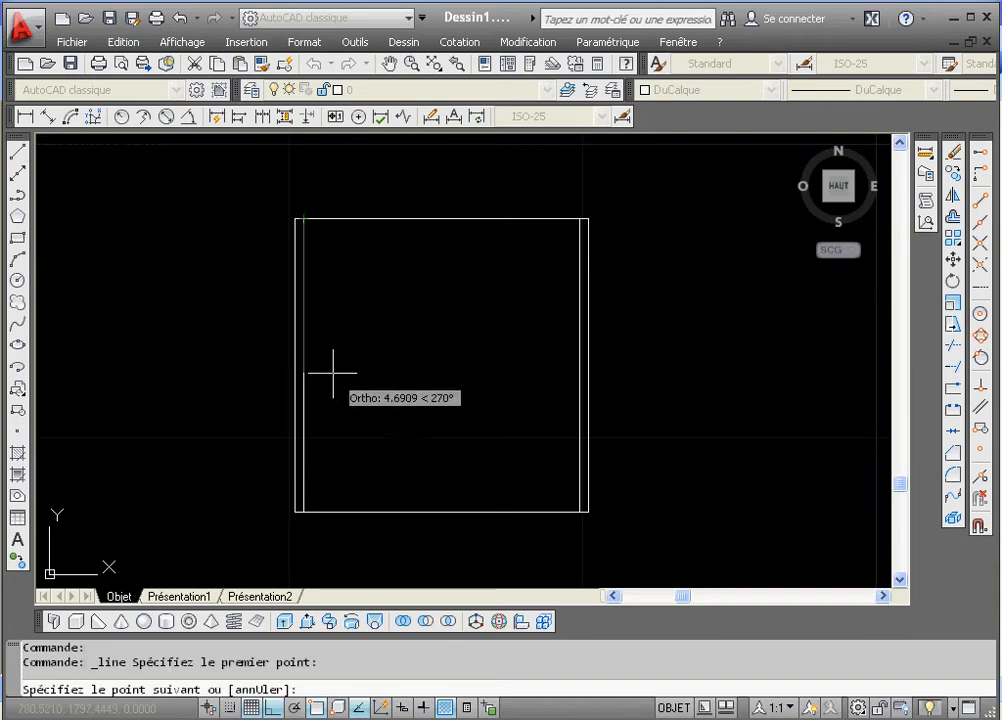
pyautogui.write('0.')
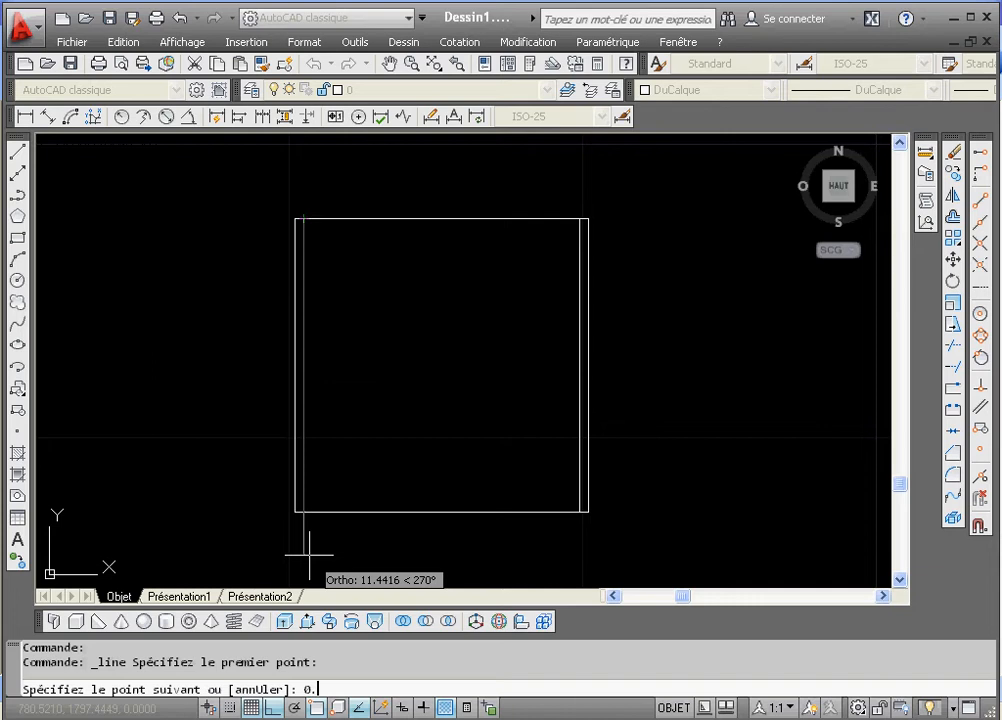
pyautogui.write('3')
pyautogui.press('Return')
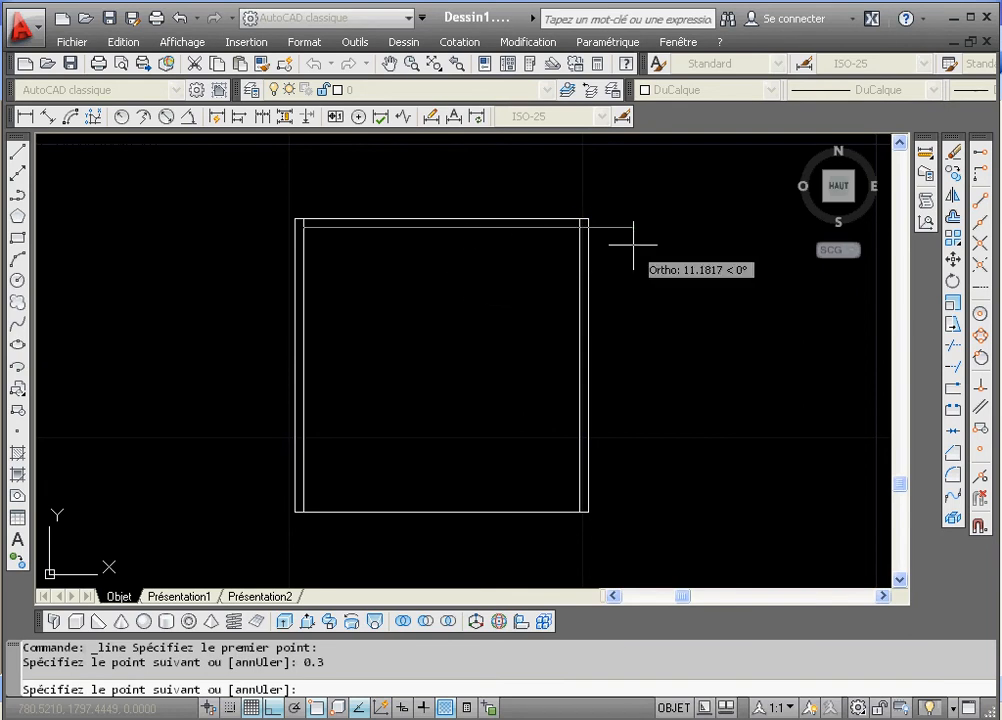
pyautogui.rightClick(427, 323)
pyautogui.click(470, 414)
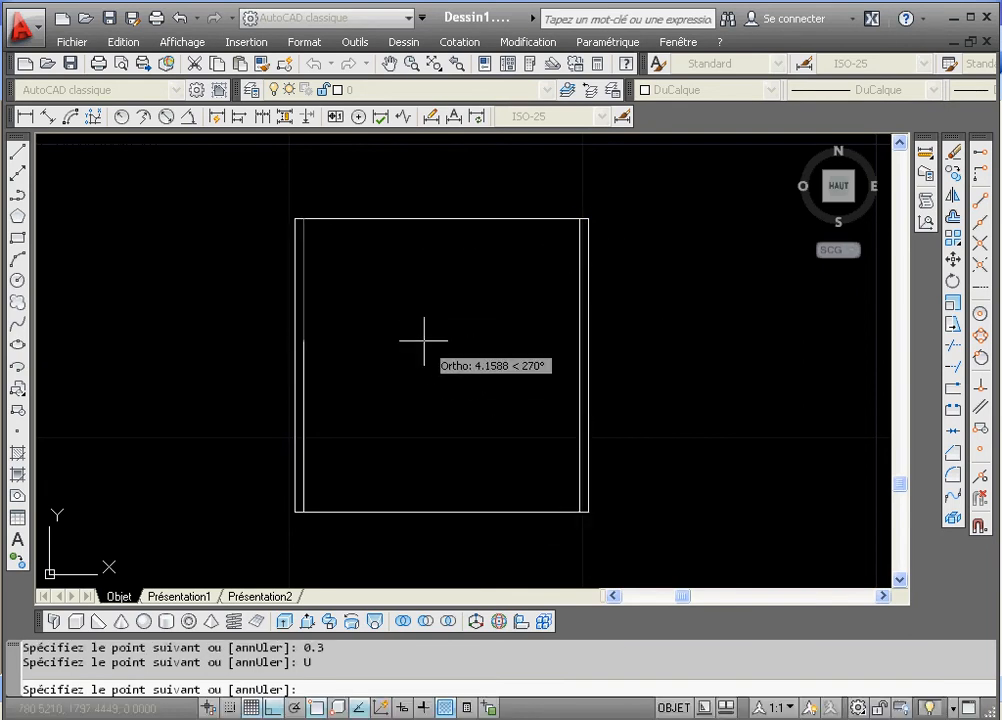
pyautogui.press('Escape')
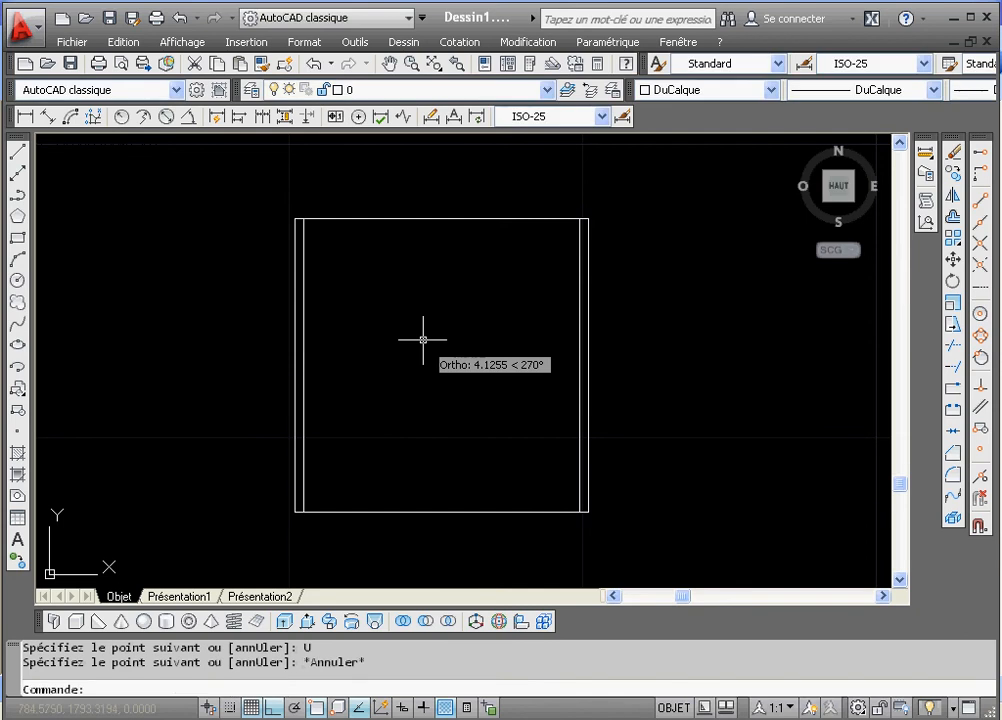
# From the square's upper-left corner, draw a 0.3 Ortho segment down and continue it 10 units right as the inner top line.
pyautogui.click(17, 152)
pyautogui.click(295, 218)
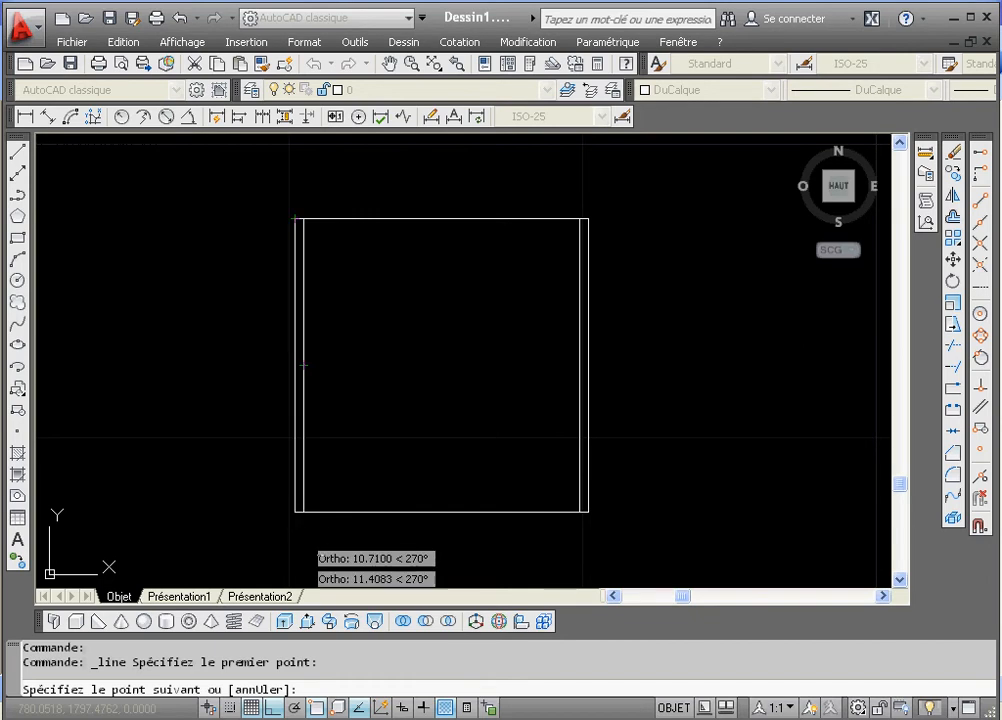
pyautogui.write('0')
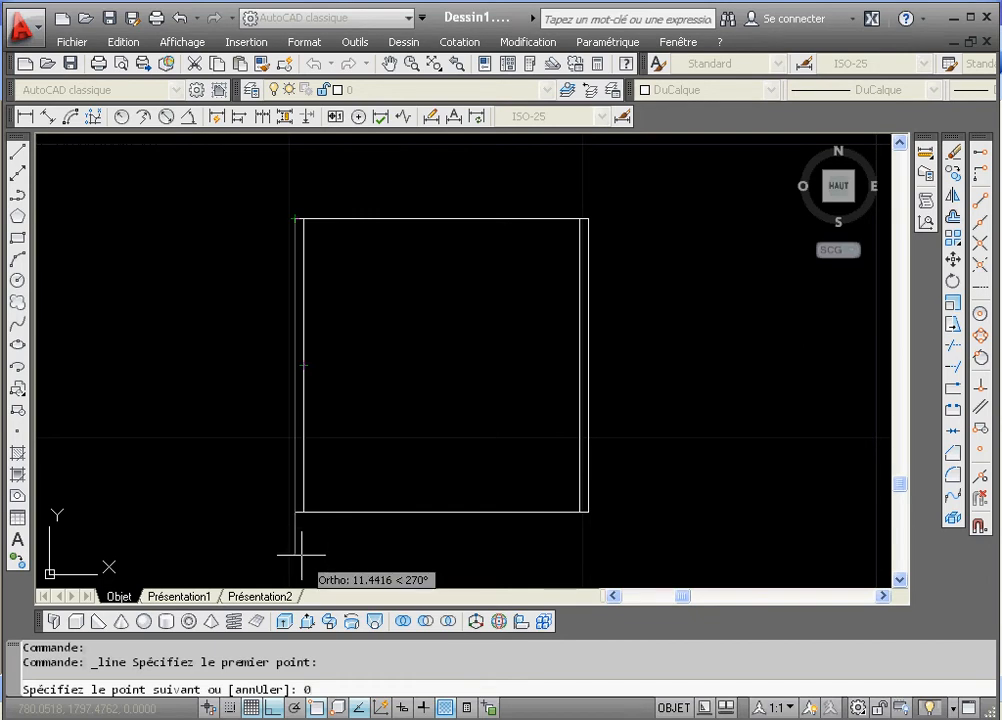
pyautogui.write('.3')
pyautogui.press('Return')
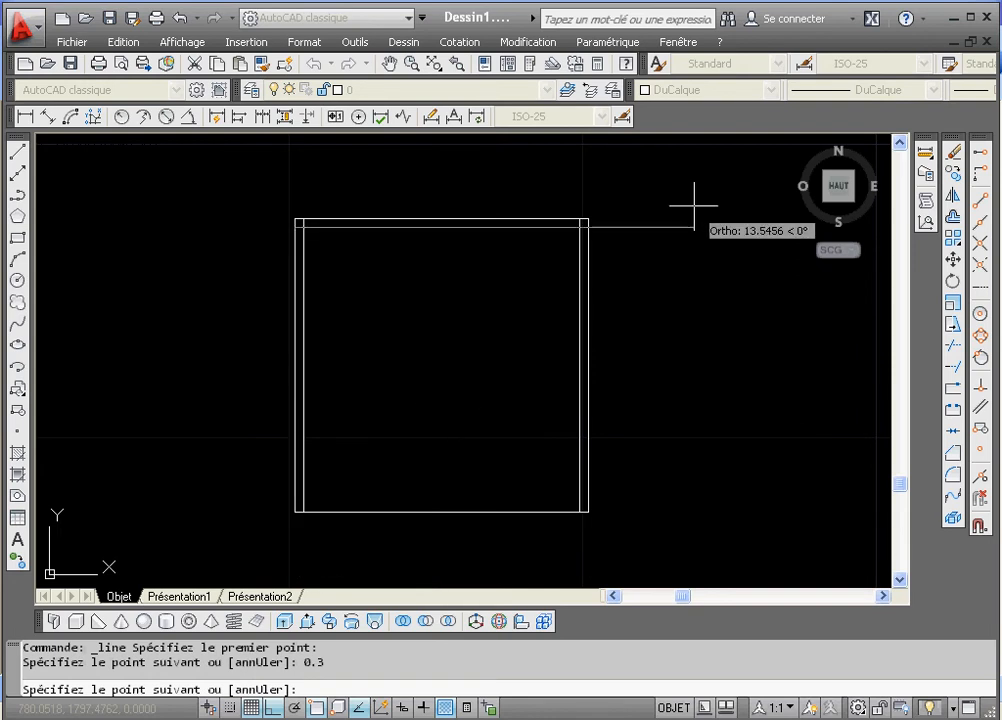
pyautogui.write('10')
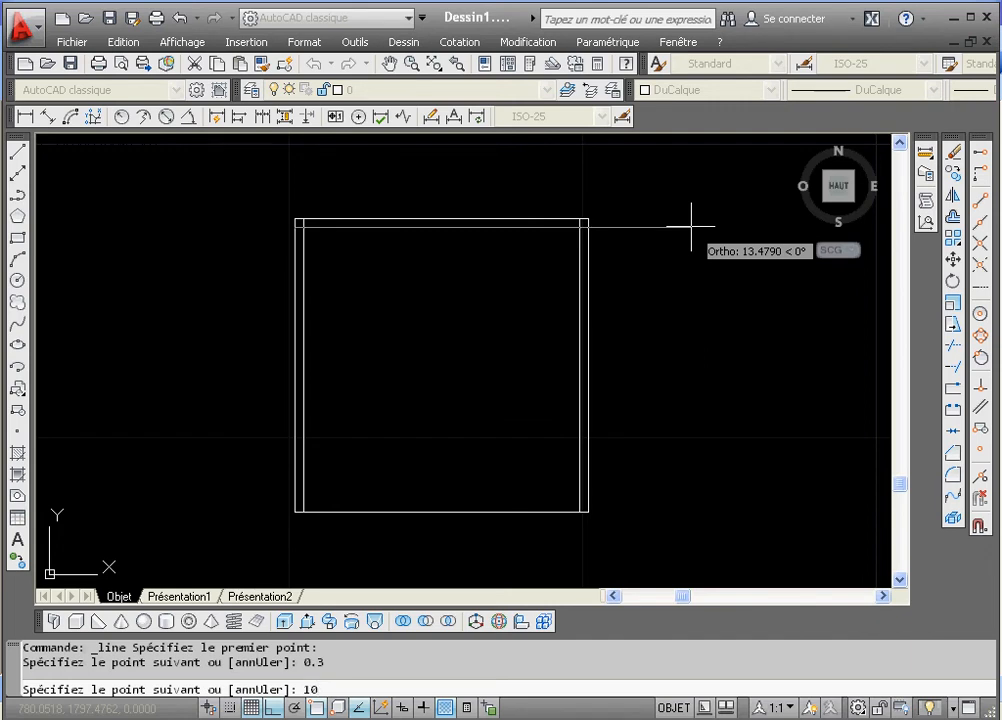
pyautogui.press('Return')
pyautogui.press('Return')
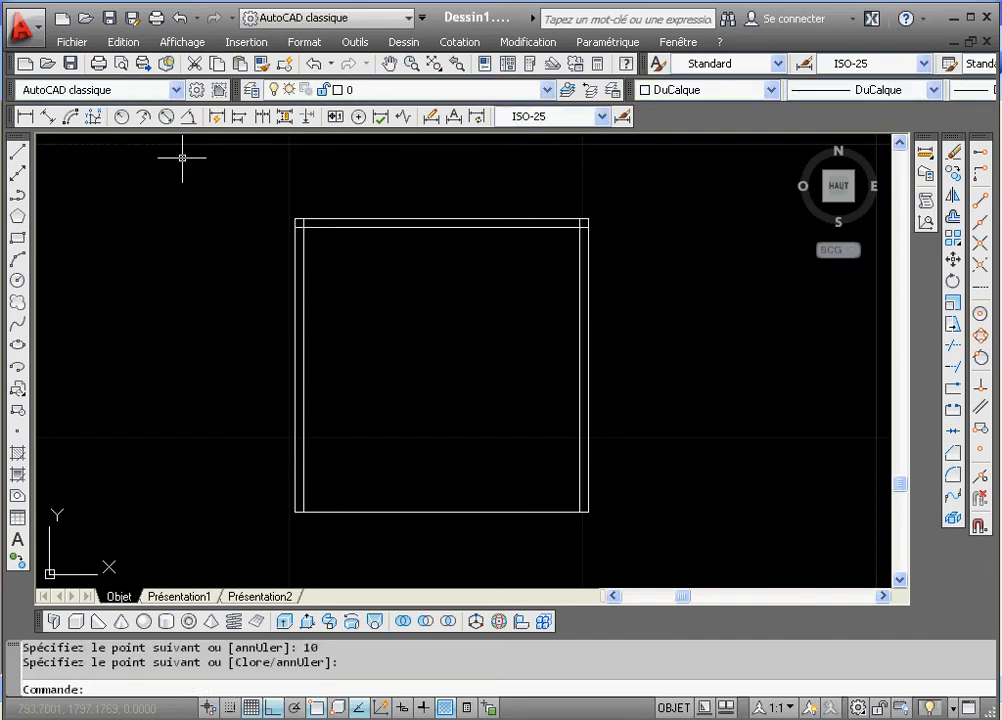
# From the square's lower-left corner, draw a 0.3 Ortho segment up and continue it 10 units right as the inner bottom line.
pyautogui.click(256, 404)
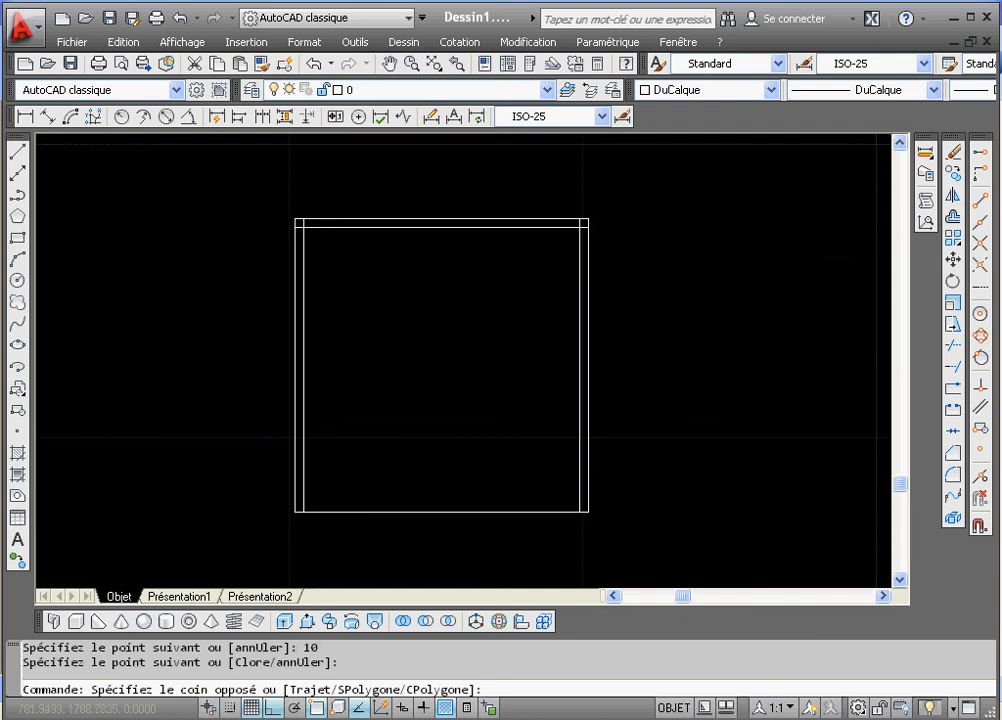
pyautogui.click(295, 506)
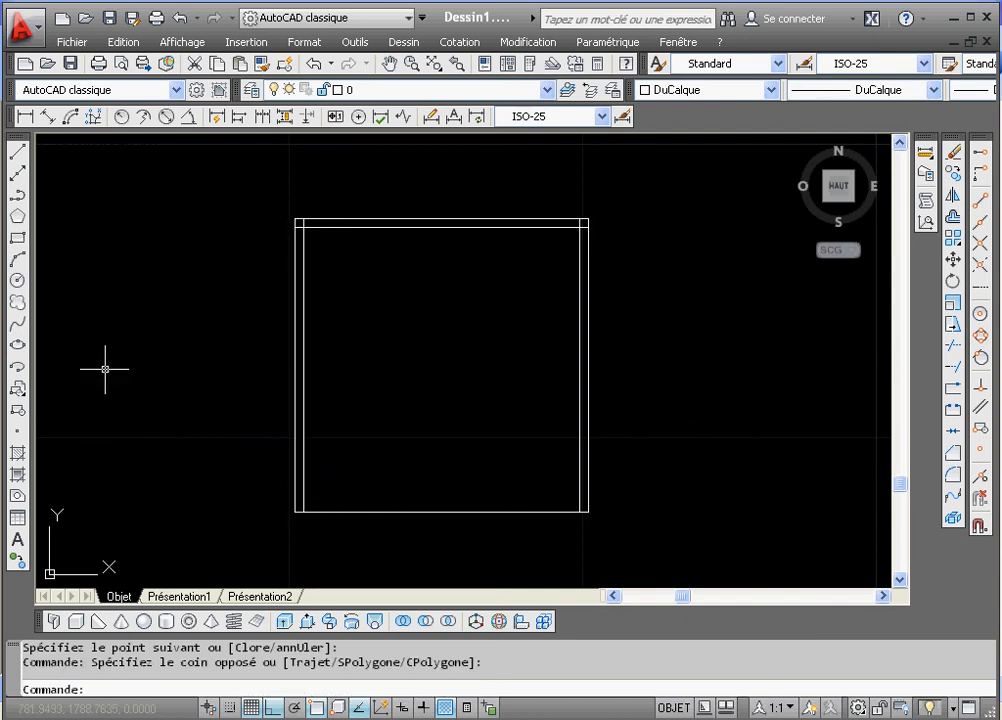
pyautogui.click(18, 153)
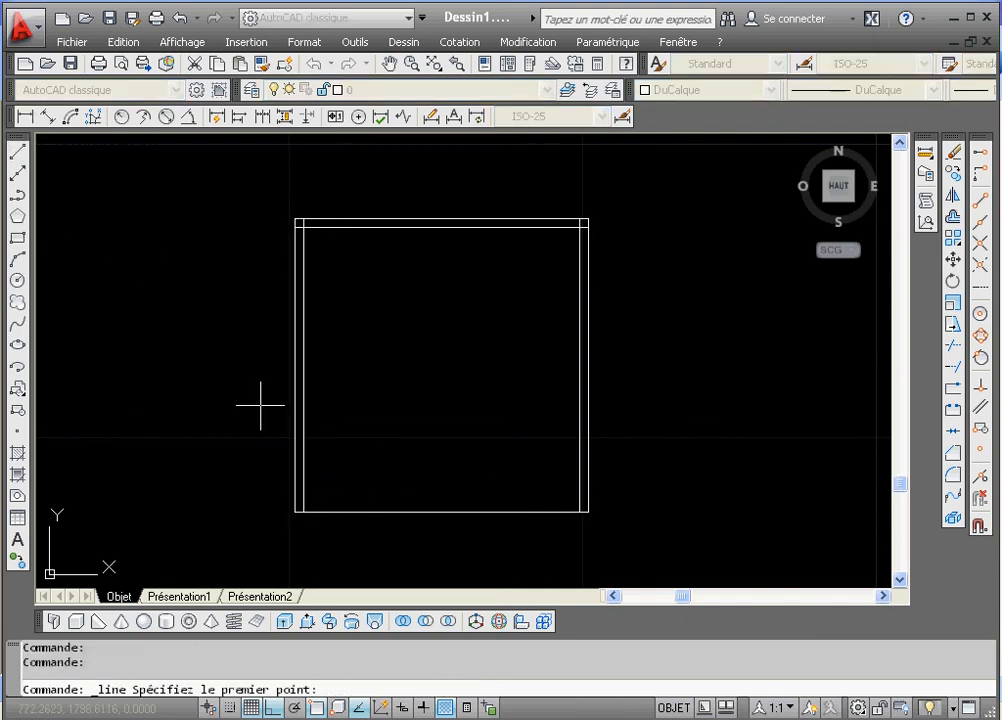
pyautogui.click(295, 513)
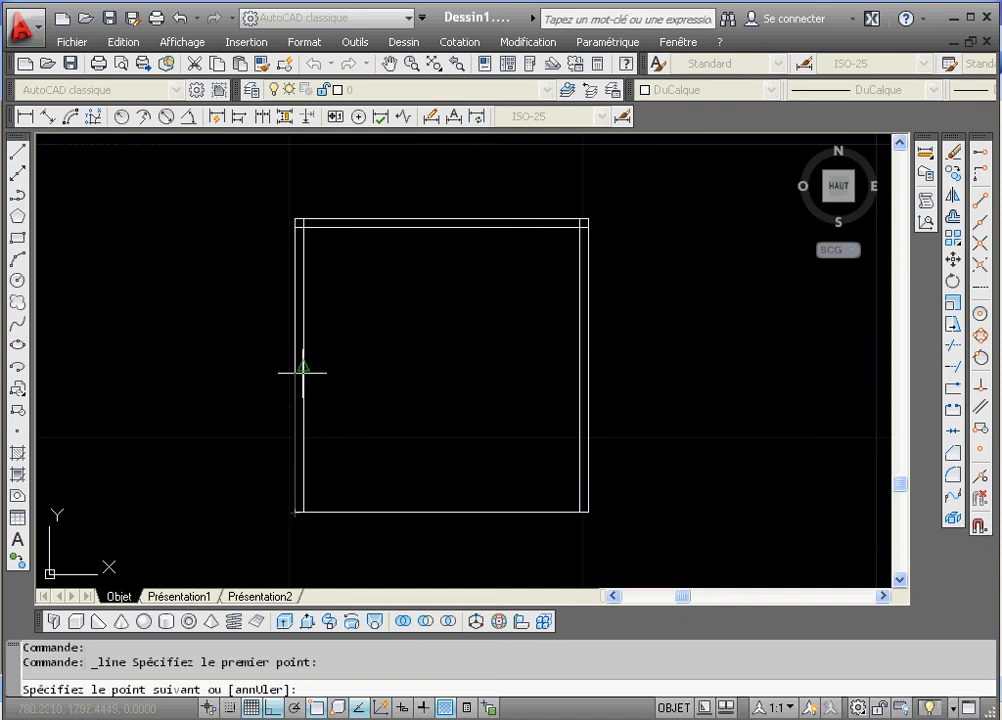
pyautogui.write('0')
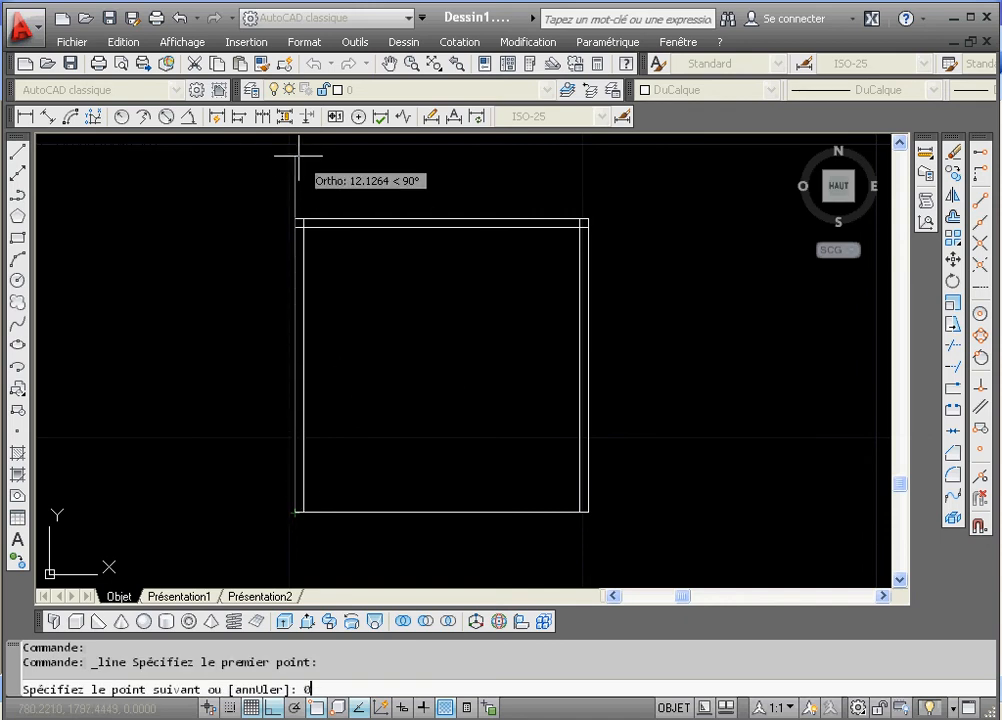
pyautogui.write('.3')
pyautogui.press('Return')
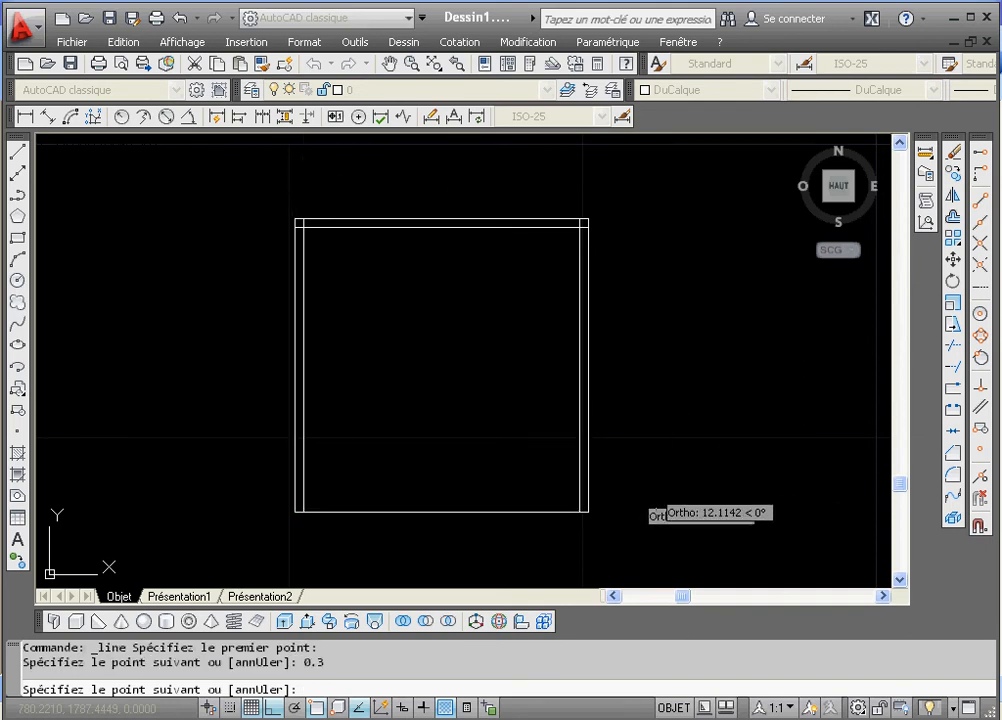
pyautogui.write('10')
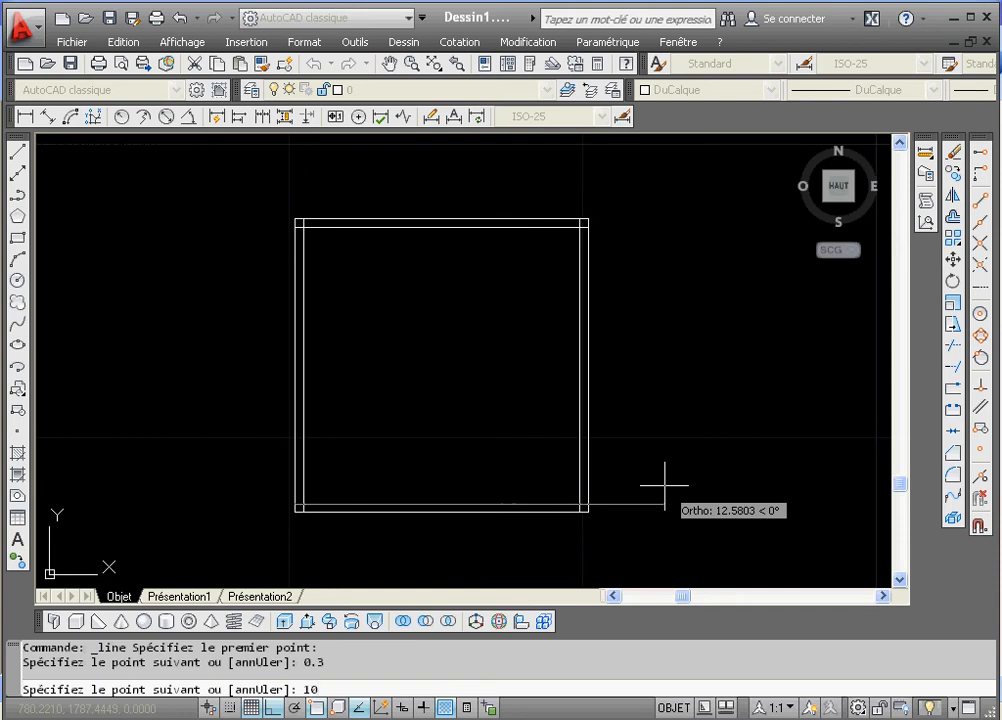
pyautogui.press('Return')
pyautogui.press('Return')
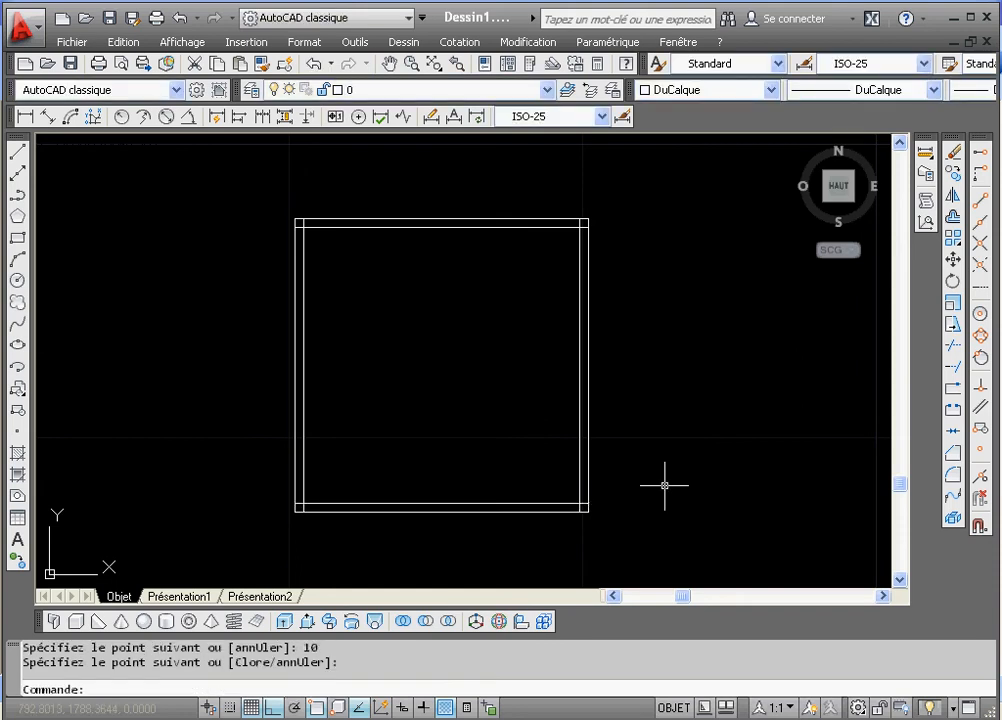